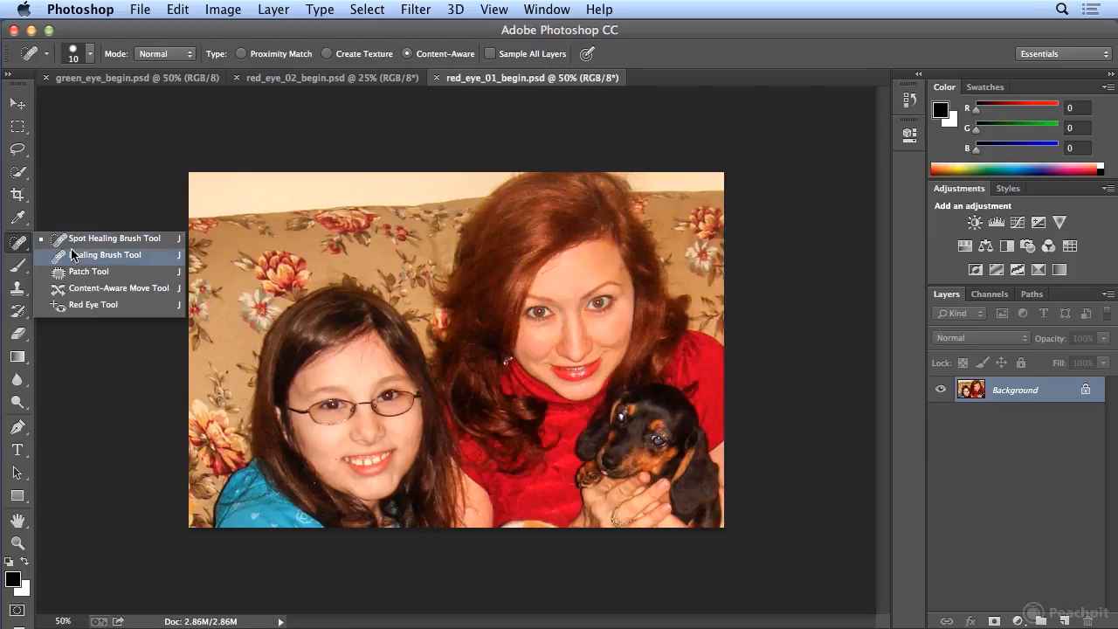
Correct the red pupils in both of the woman's eyes with the Red Eye tool.
left_click(69, 307)
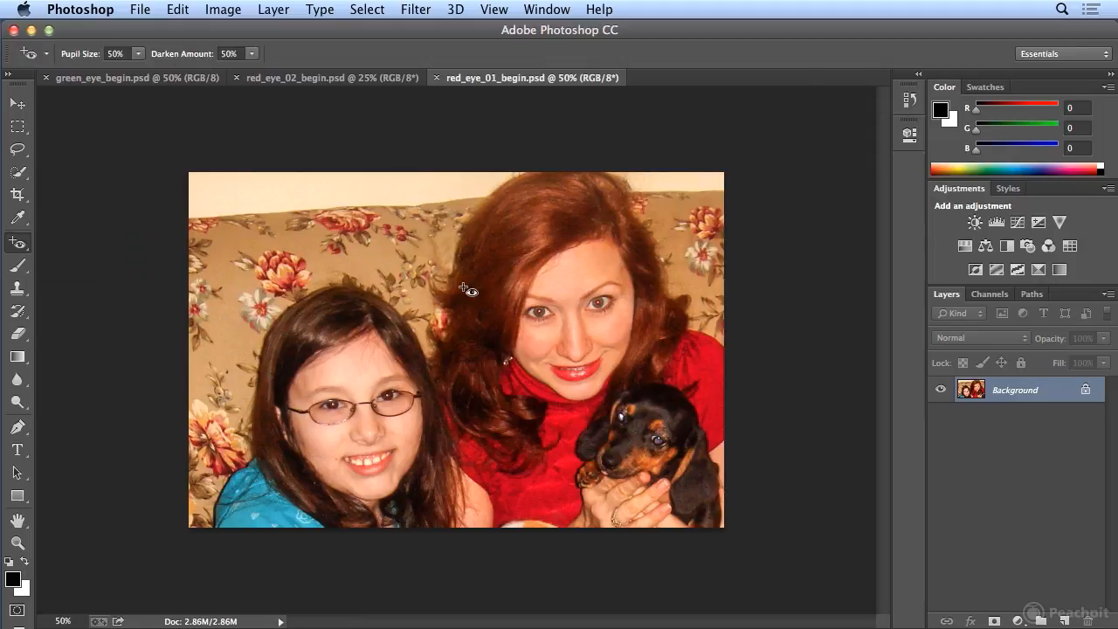
left_click(540, 313)
left_click(601, 304)
Switch to red_eye_02_begin.psd and remove the red eye from both bridesmaids with the Red Eye tool.
left_click(336, 79)
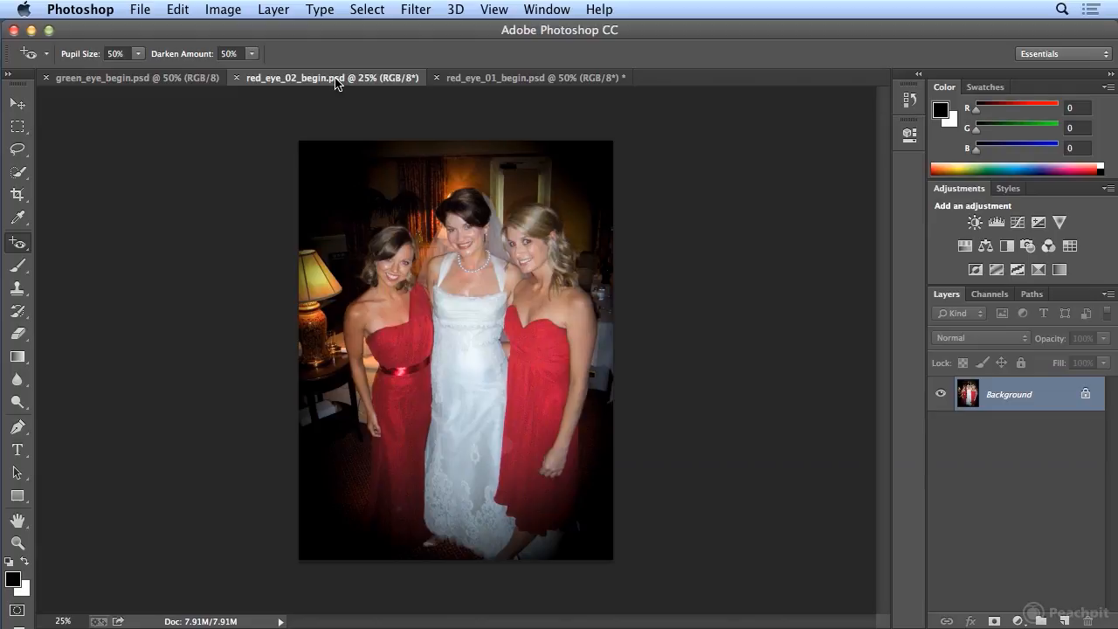
key("super+plus")
key("super+plus")
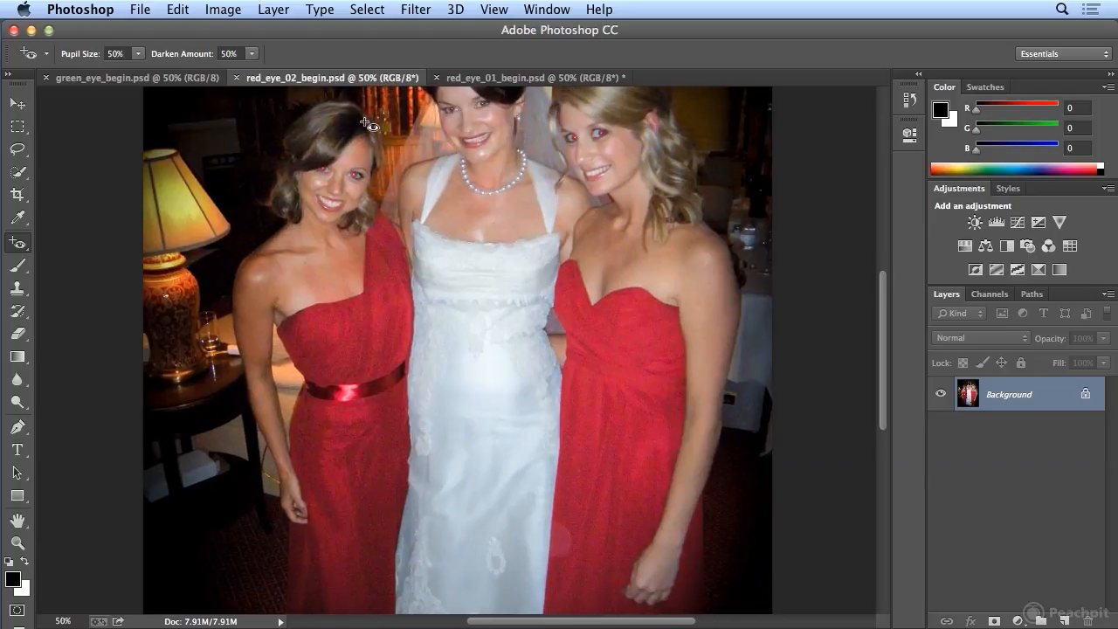
scroll(367, 122, "up", 5)
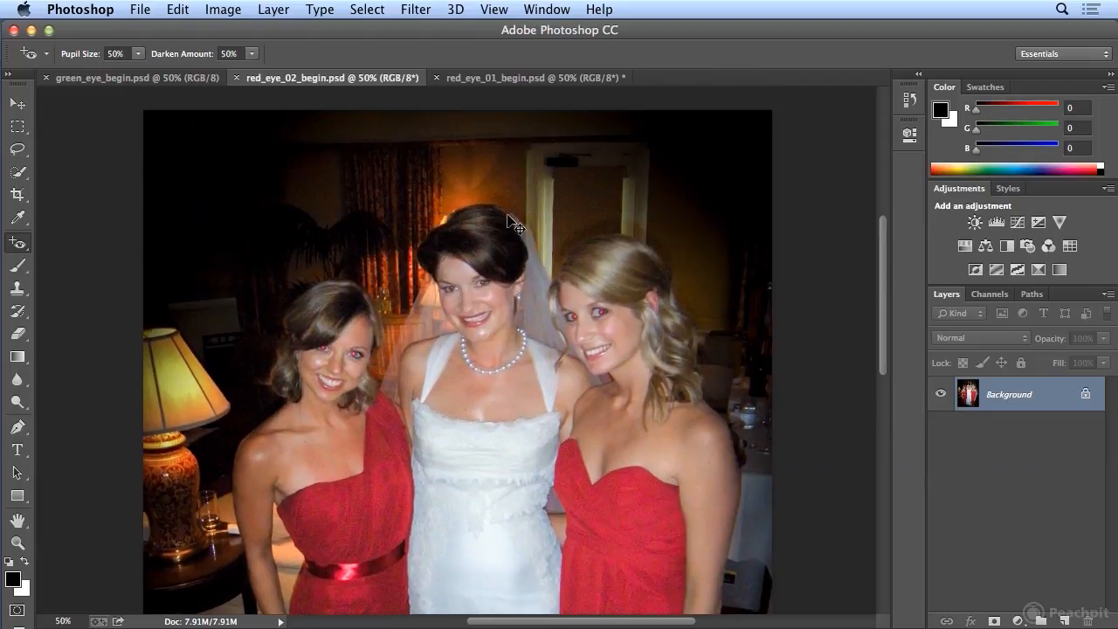
key("super+plus")
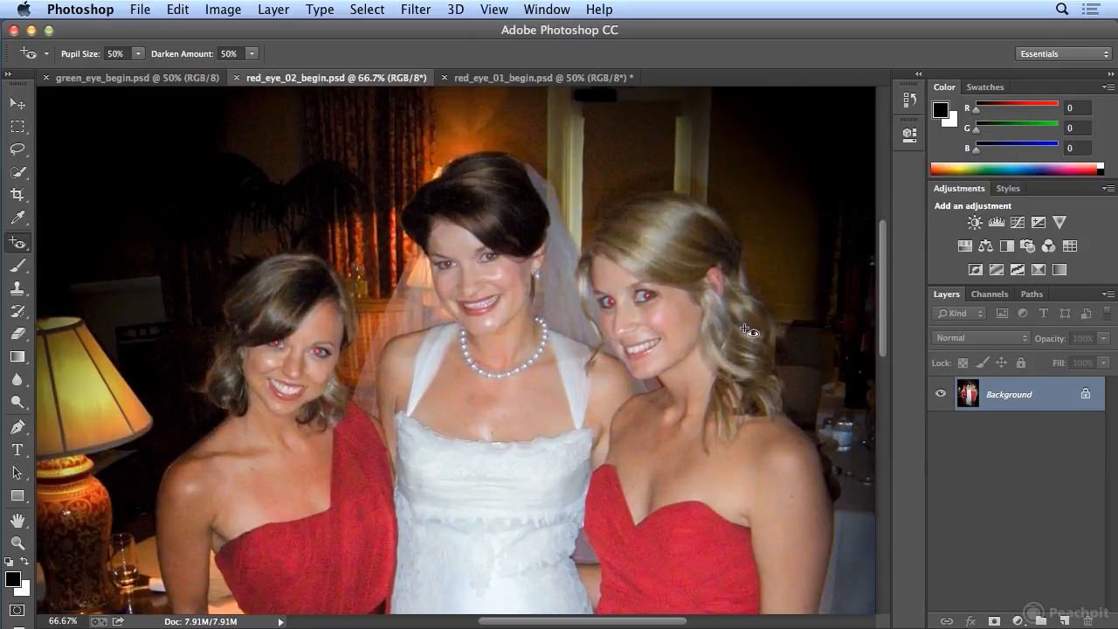
left_click(319, 354)
left_click(277, 346)
left_click(651, 297)
left_click(609, 301)
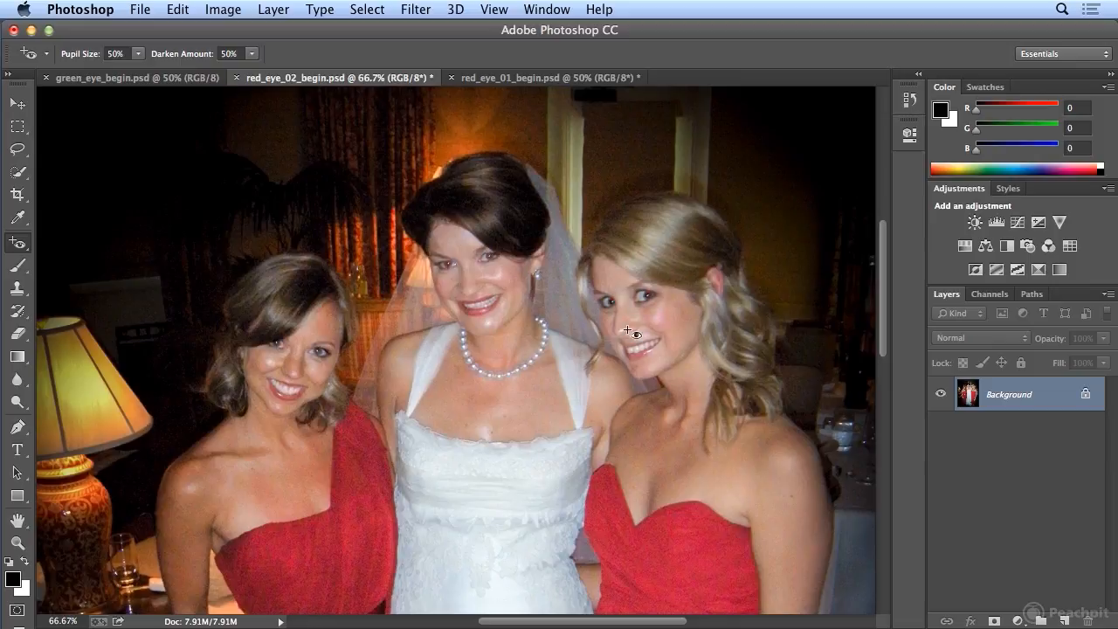
Try the Red Eye tool on each of the bride's eyes and undo the corrections.
left_click(492, 257)
key("super+equal")
key("super+equal")
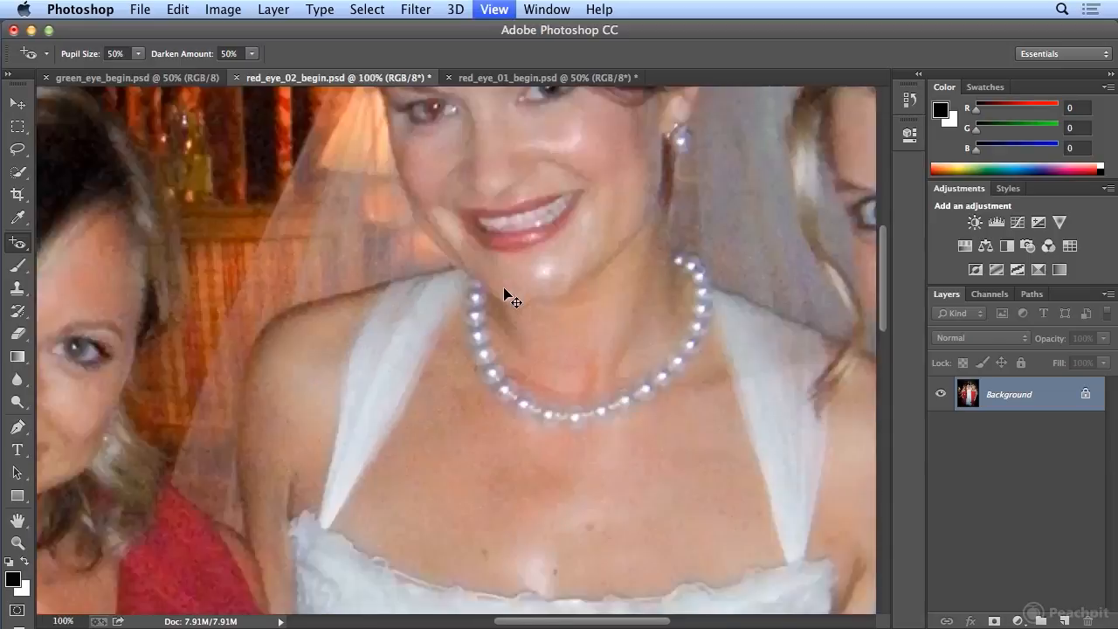
scroll(502, 290, "up", 2)
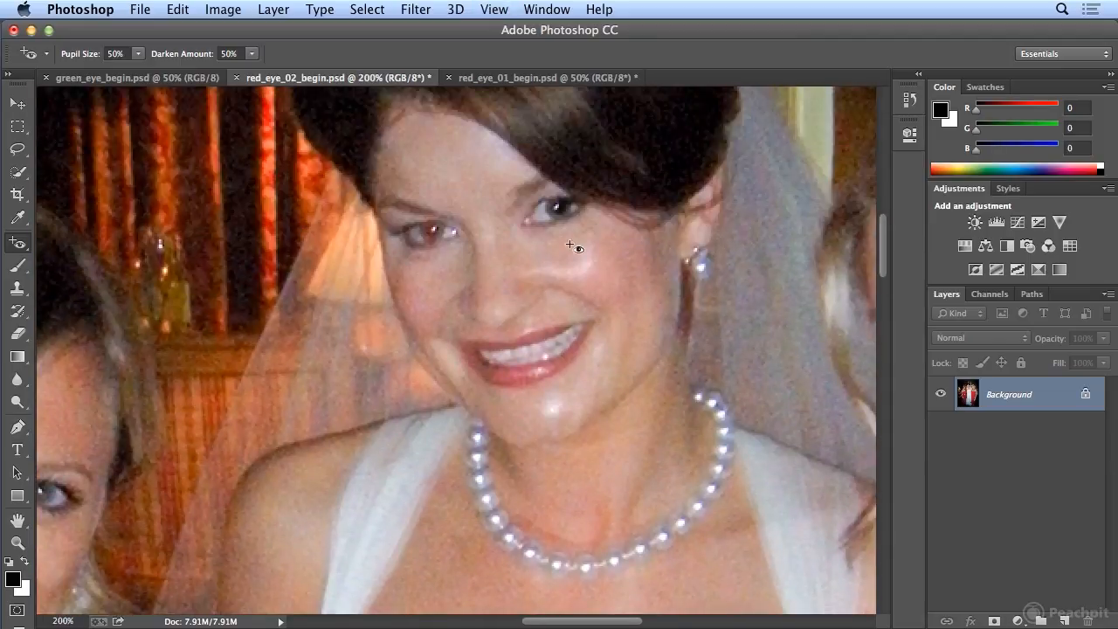
key("super+z")
key("super+z")
left_click(433, 230)
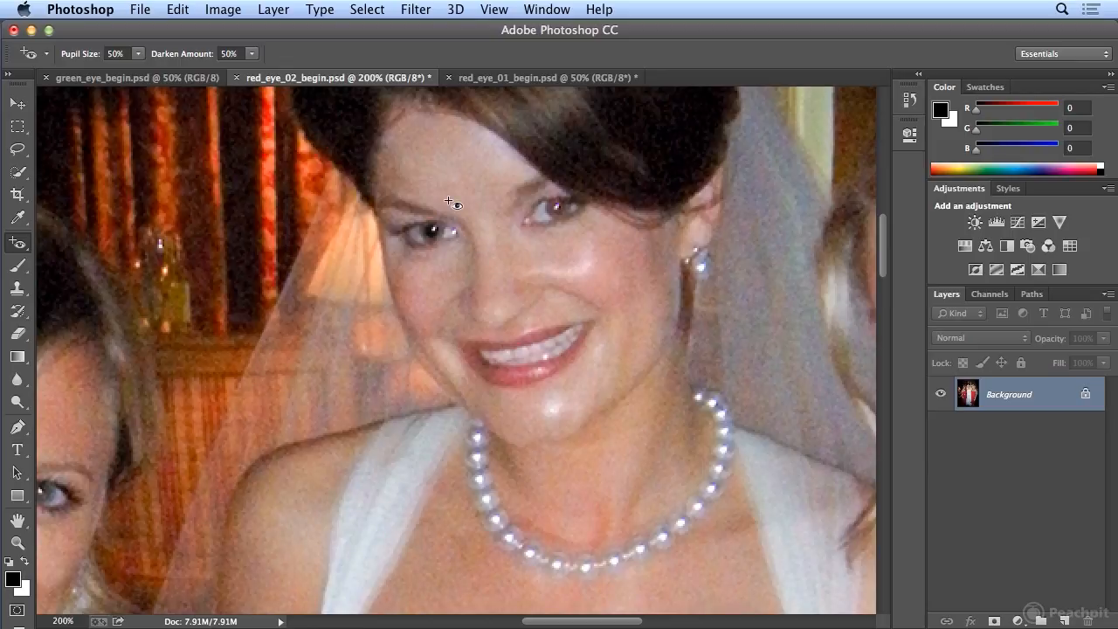
key("super+z")
Desaturate the red in both of the bride's eyes with the Sponge tool, using a 9 px brush.
left_click(18, 406)
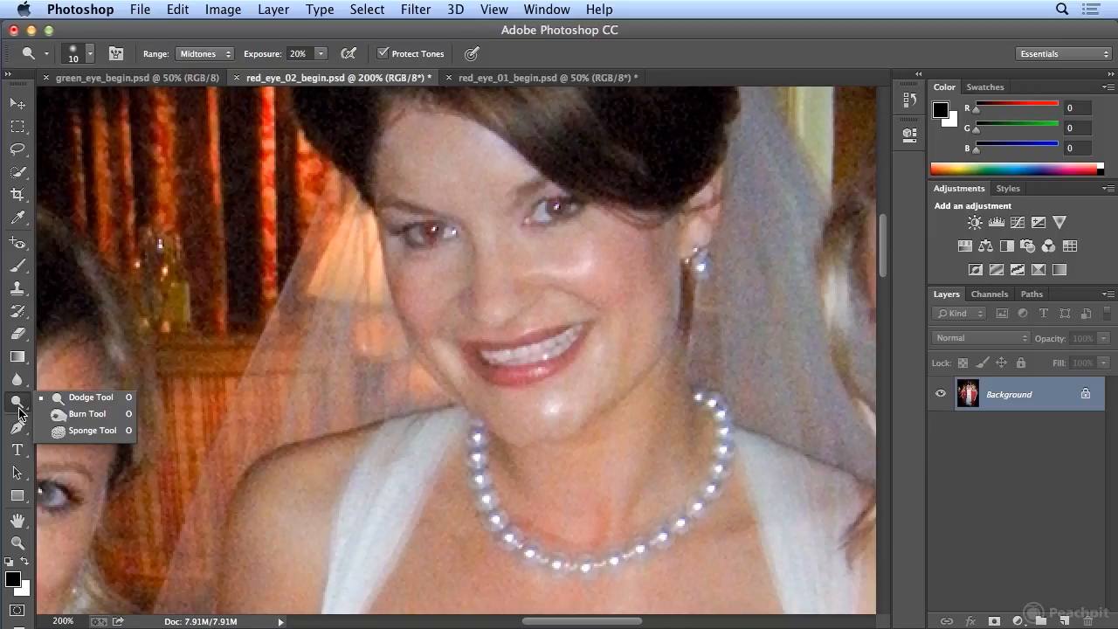
left_click(87, 430)
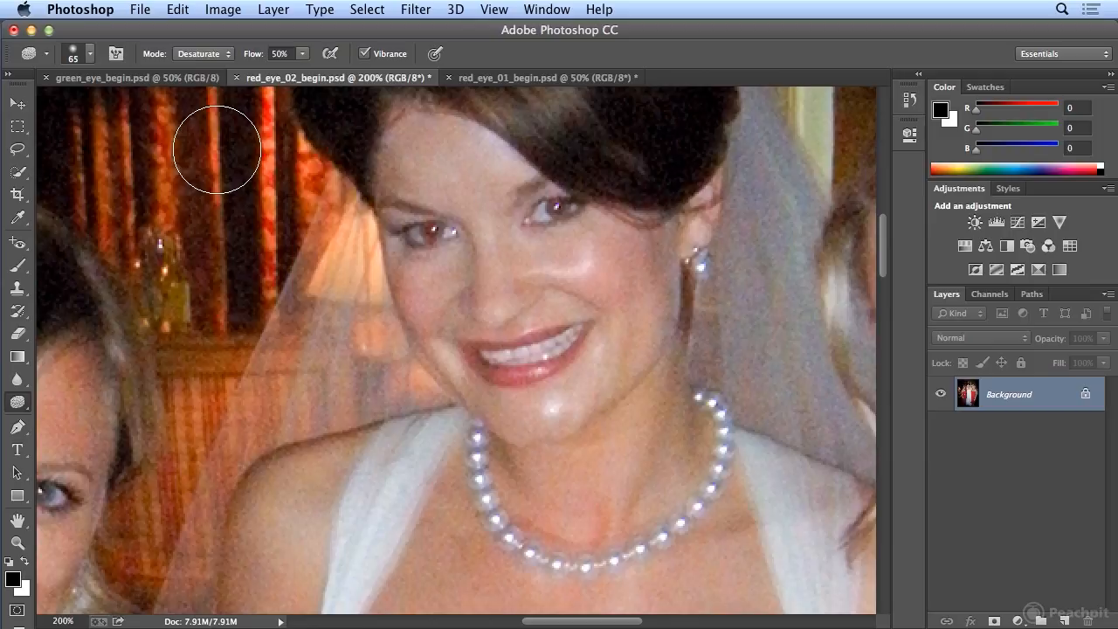
key("bracketleft")
key("bracketleft")
key("bracketleft")
key("bracketleft")
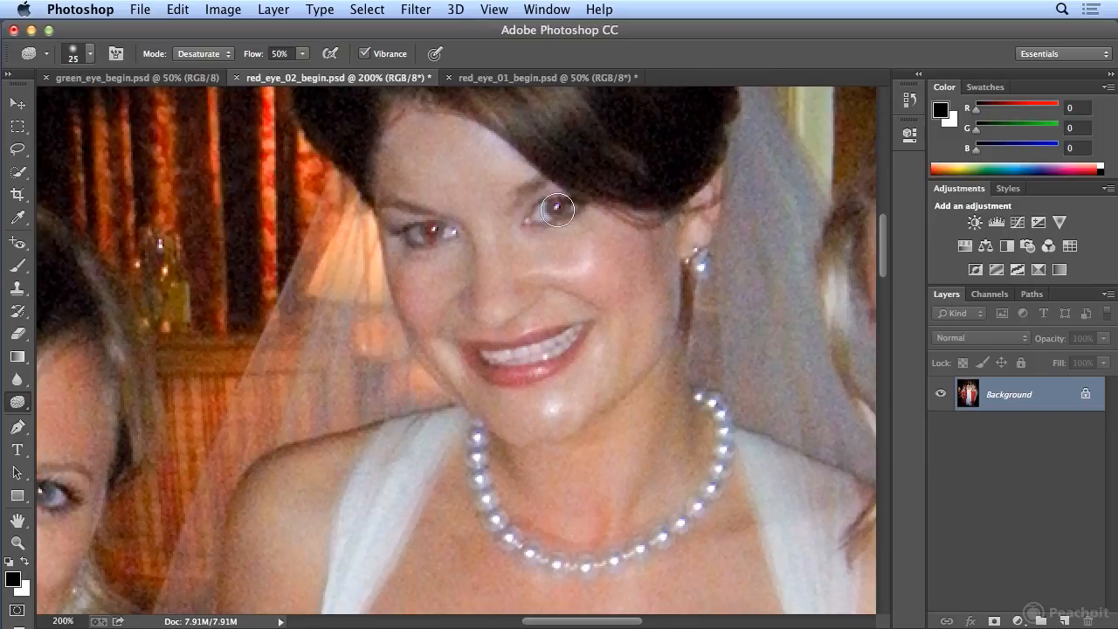
key("bracketleft")
key("bracketleft")
key("bracketleft")
key("bracketleft")
left_click_drag(557, 205, 558, 208)
left_click_drag(431, 231, 439, 228)
Switch to green_eye_begin.psd and try the Red Eye tool on one of the dog's blue pupils, undoing the correction.
left_click(18, 245)
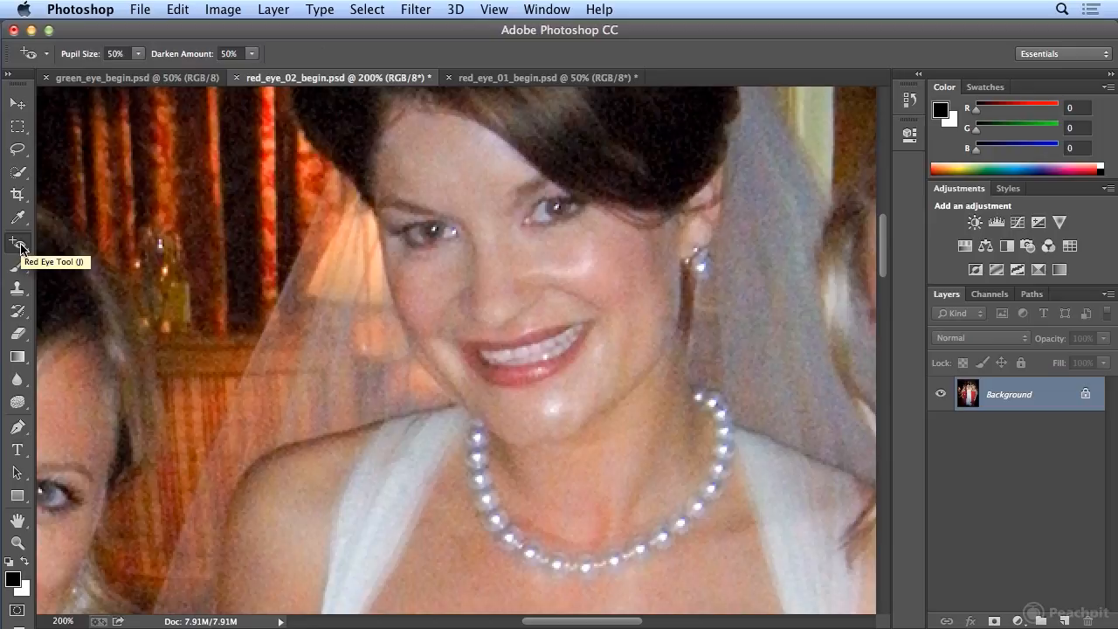
left_click(113, 78)
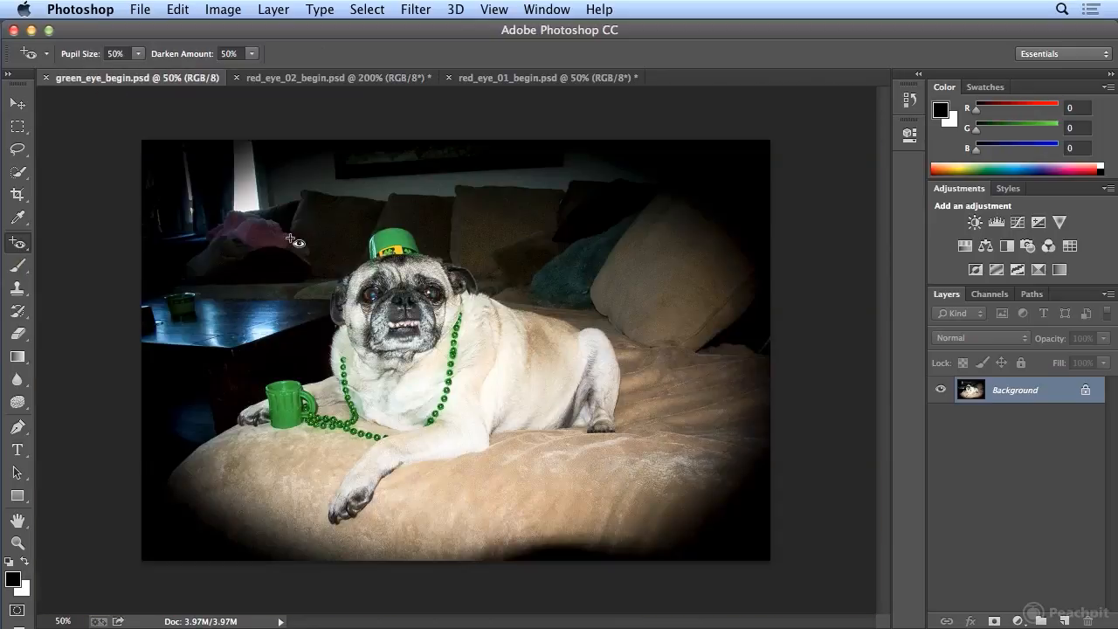
key("super+plus")
key("super+plus")
key("super+plus")
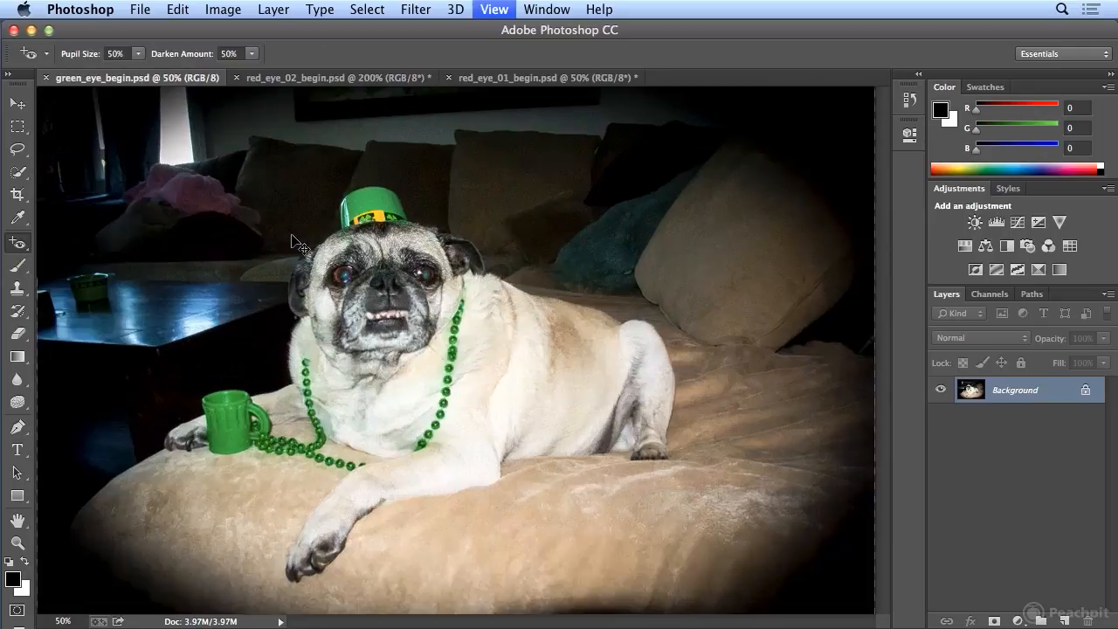
scroll(593, 449, "up", 5)
scroll(592, 448, "left", 4)
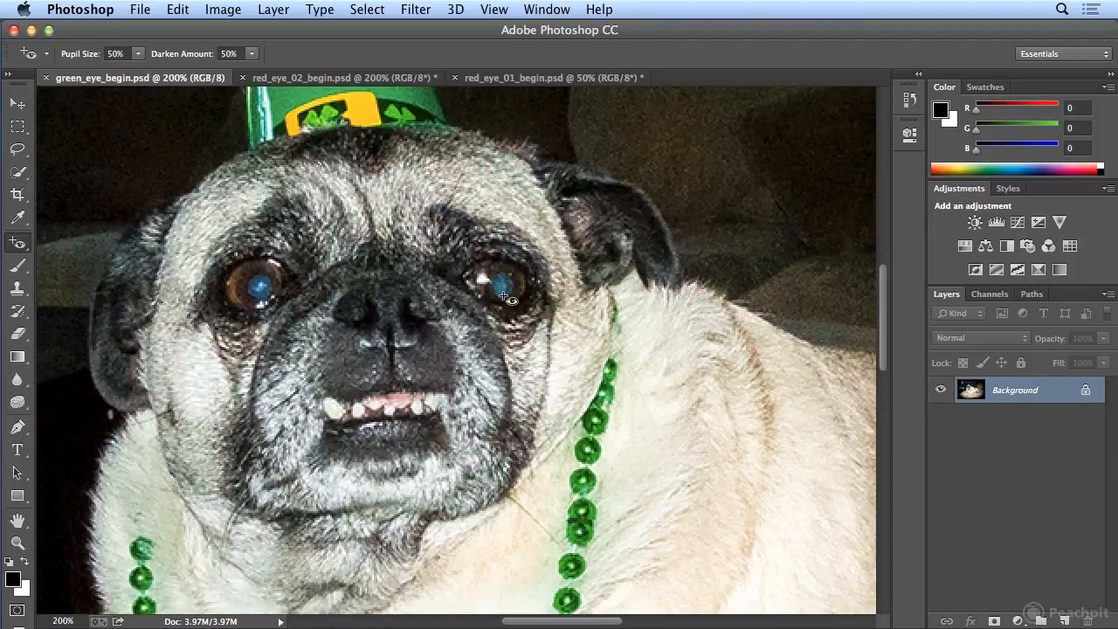
left_click(505, 285)
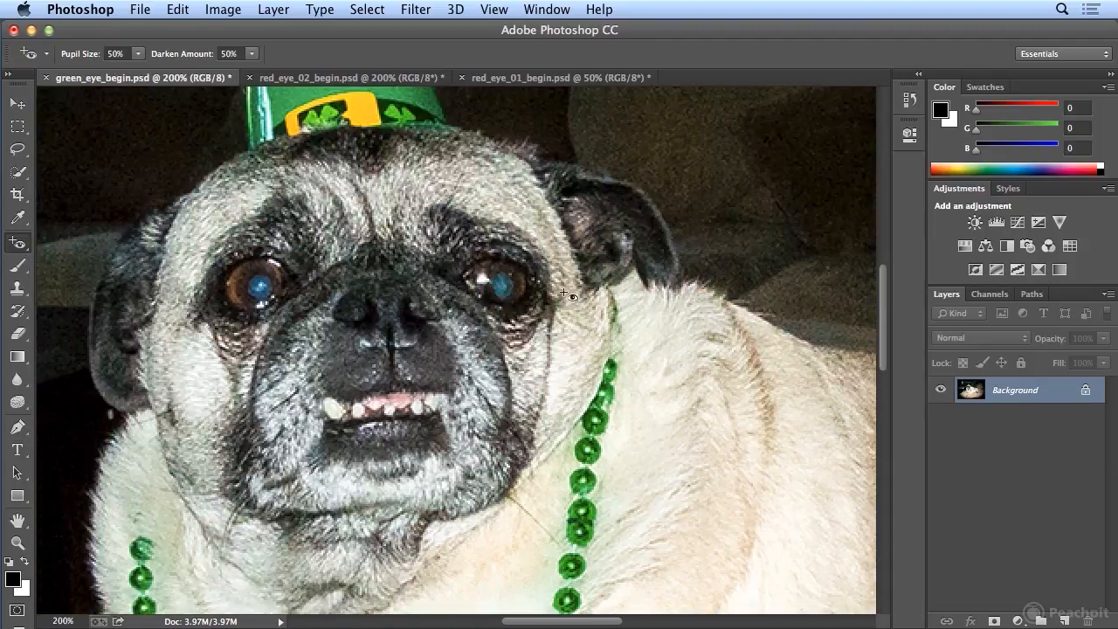
key("super+z")
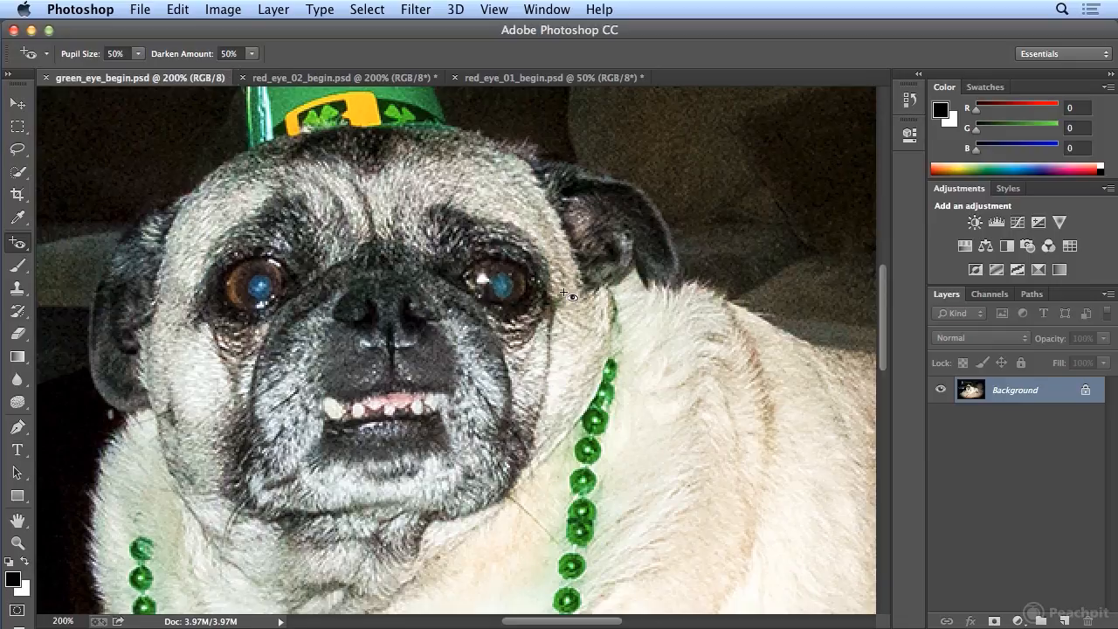
Desaturate the blue glare in both of the dog's pupils with the Sponge tool, enlarging its brush to 17 px.
left_click(24, 407)
mouse_move(501, 279)
left_mouse_down()
mouse_move(505, 291)
mouse_move(503, 281)
left_mouse_up()
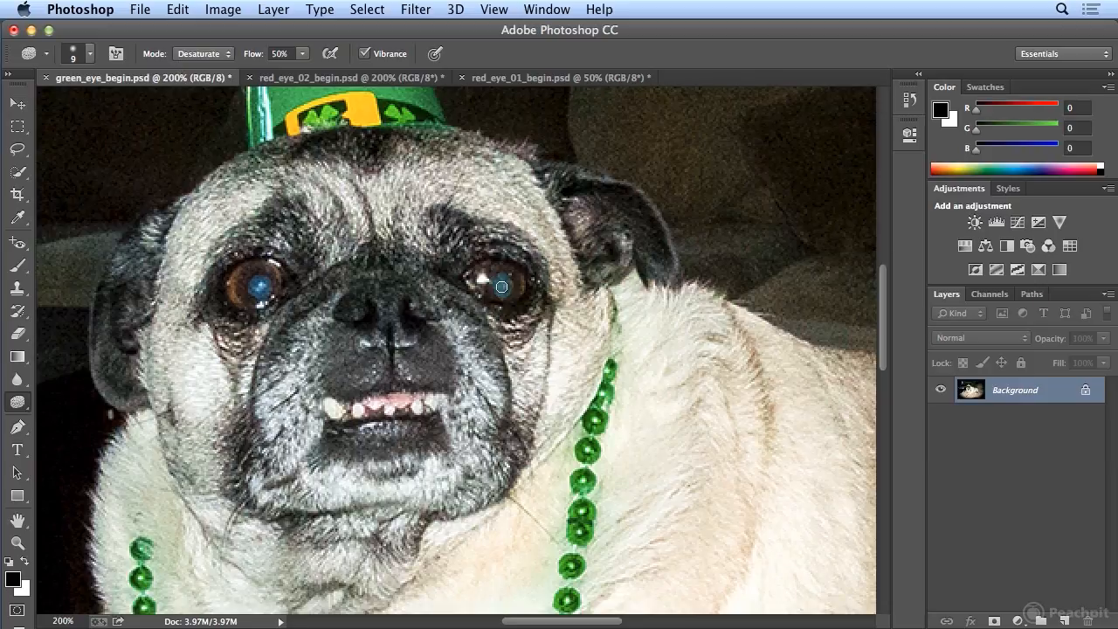
key("bracketright")
key("bracketright")
left_click(88, 54)
left_click_drag(109, 107, 107, 106)
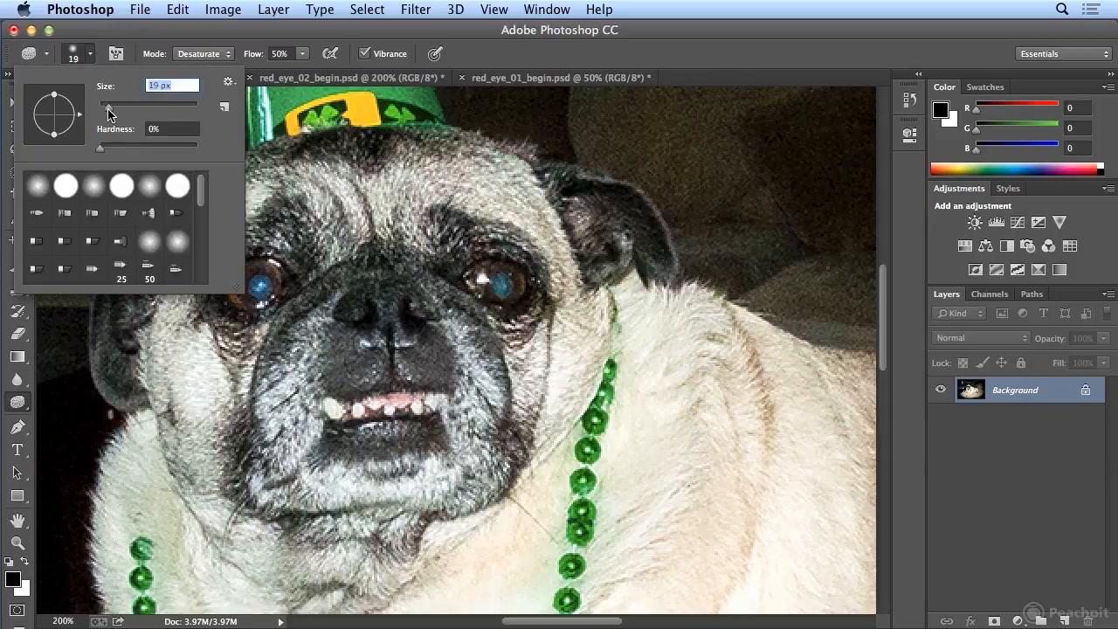
key("Return")
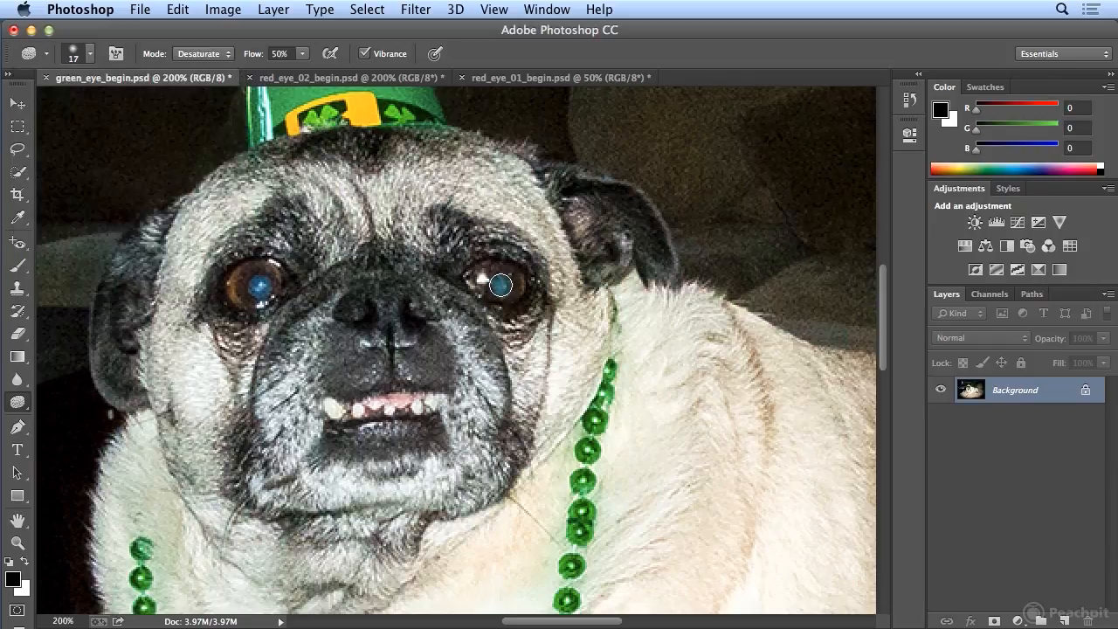
left_click_drag(503, 287, 503, 284)
mouse_move(264, 290)
left_mouse_down()
mouse_move(255, 292)
mouse_move(263, 286)
left_mouse_up()
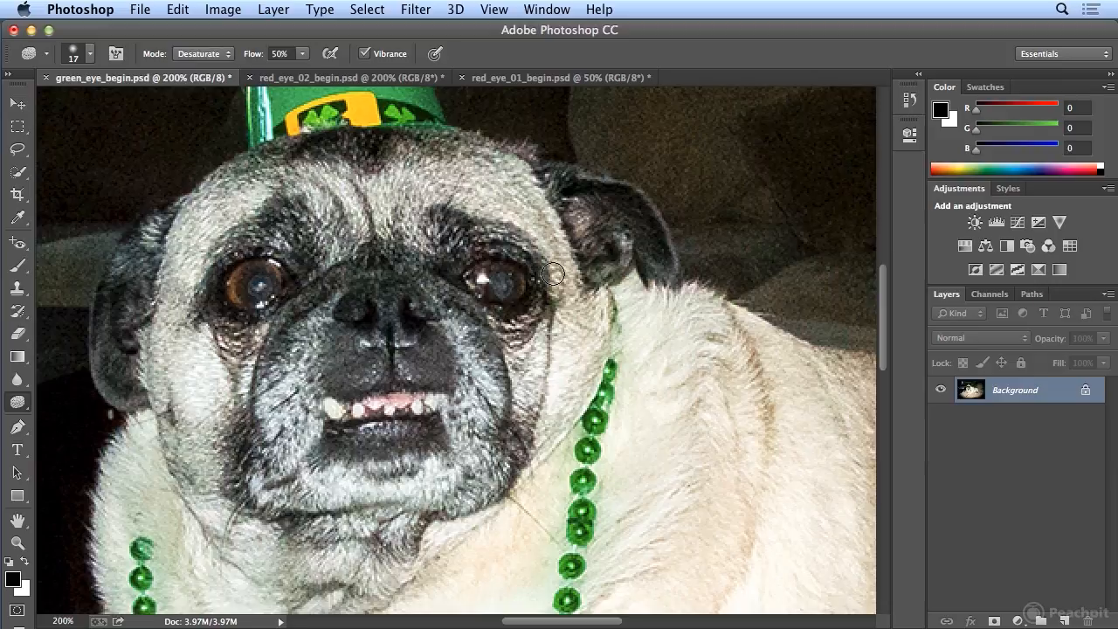
Set up the Brush tool with a white foreground colour and the 26 px star-shaped brush tip.
key("super+1")
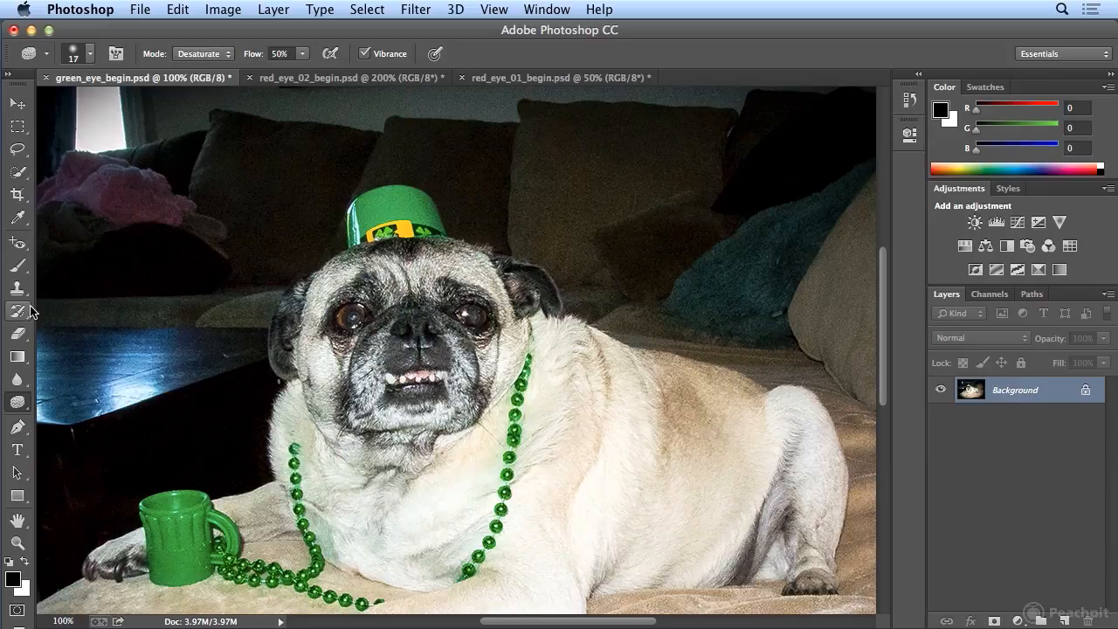
left_click(17, 266)
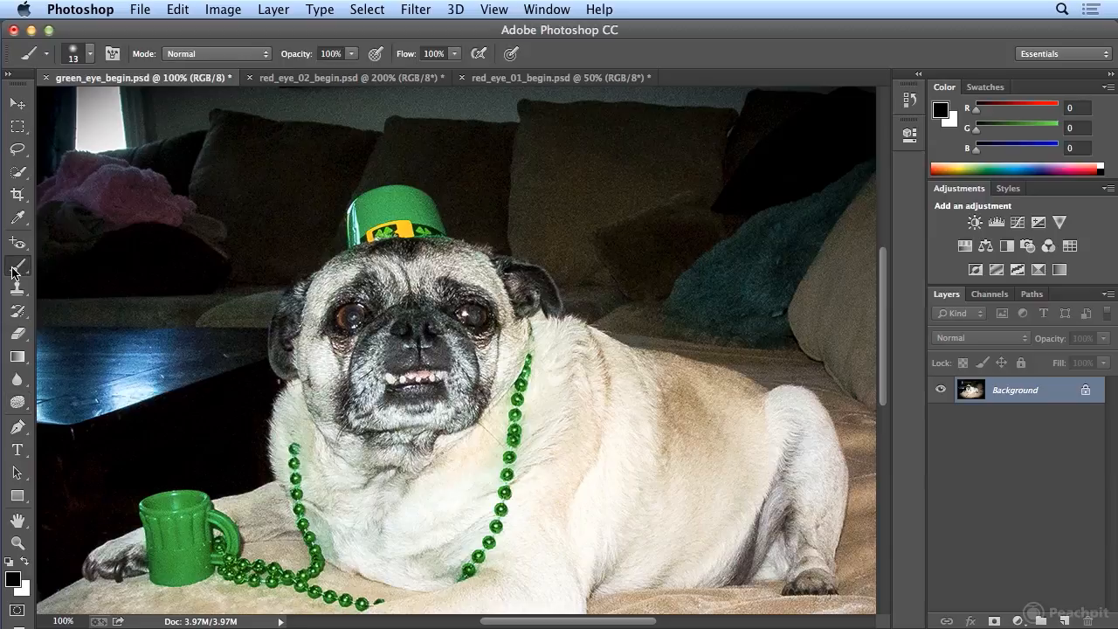
left_click(26, 564)
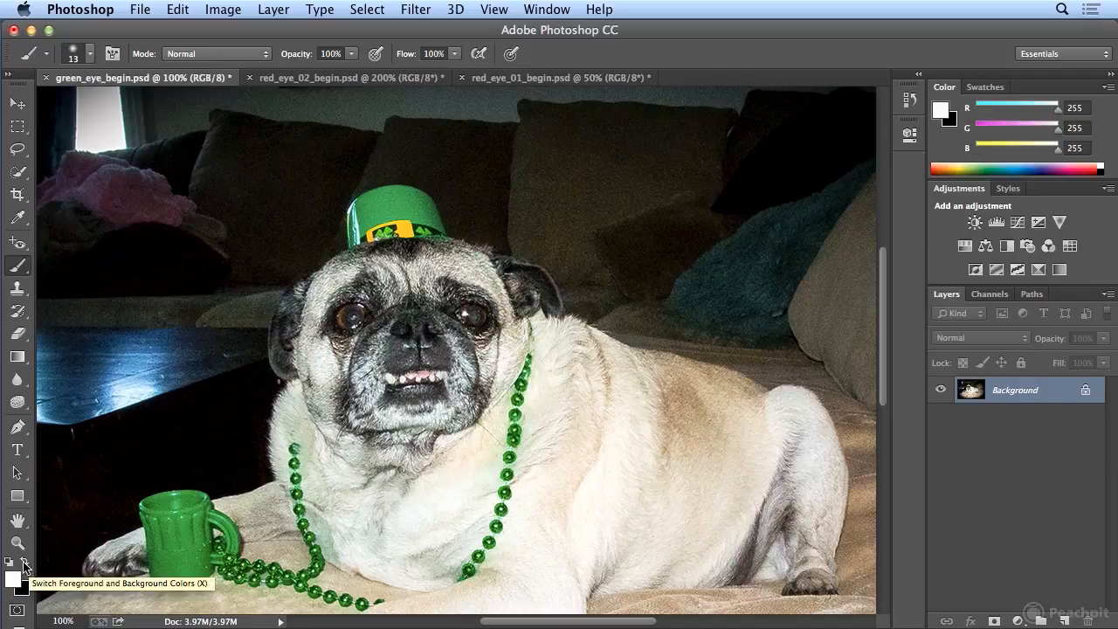
left_click(90, 54)
left_click_drag(201, 192, 207, 259)
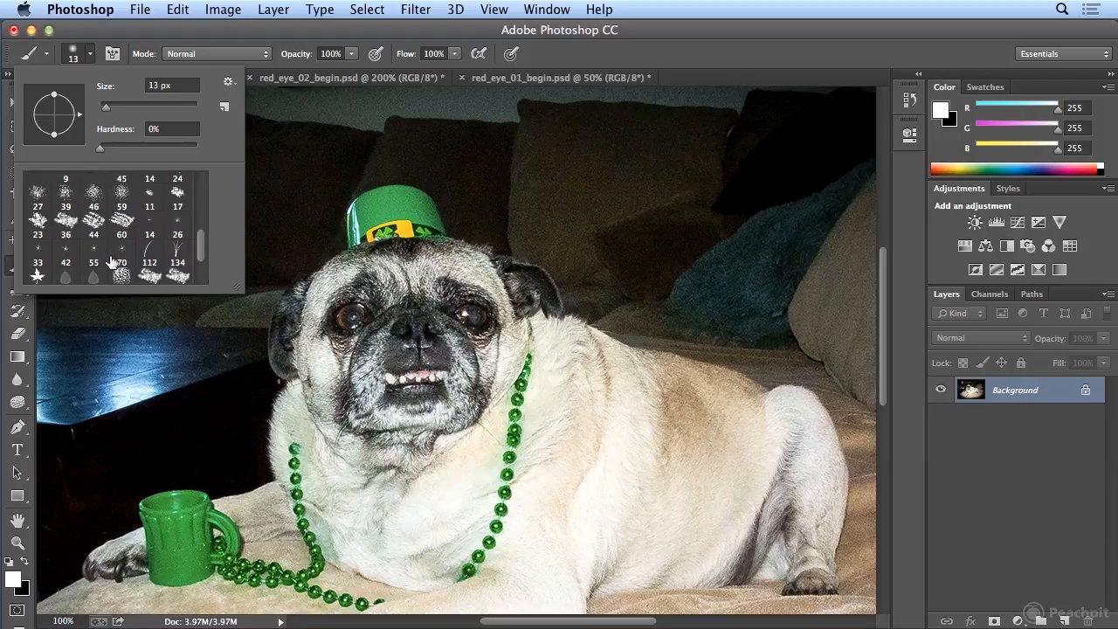
left_click(149, 227)
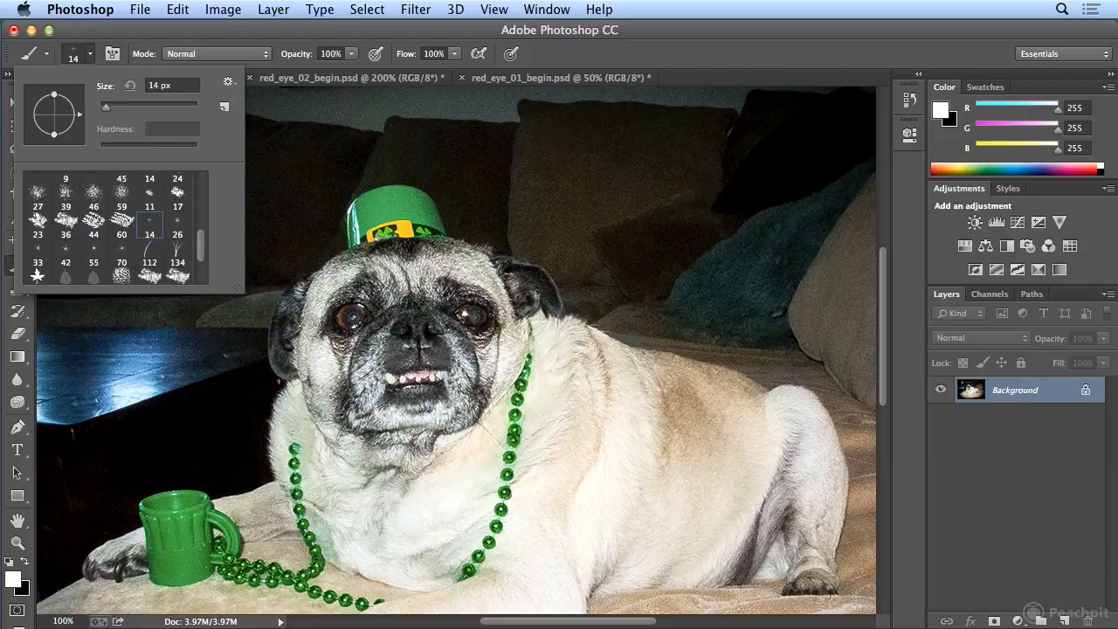
key("period")
key("Return")
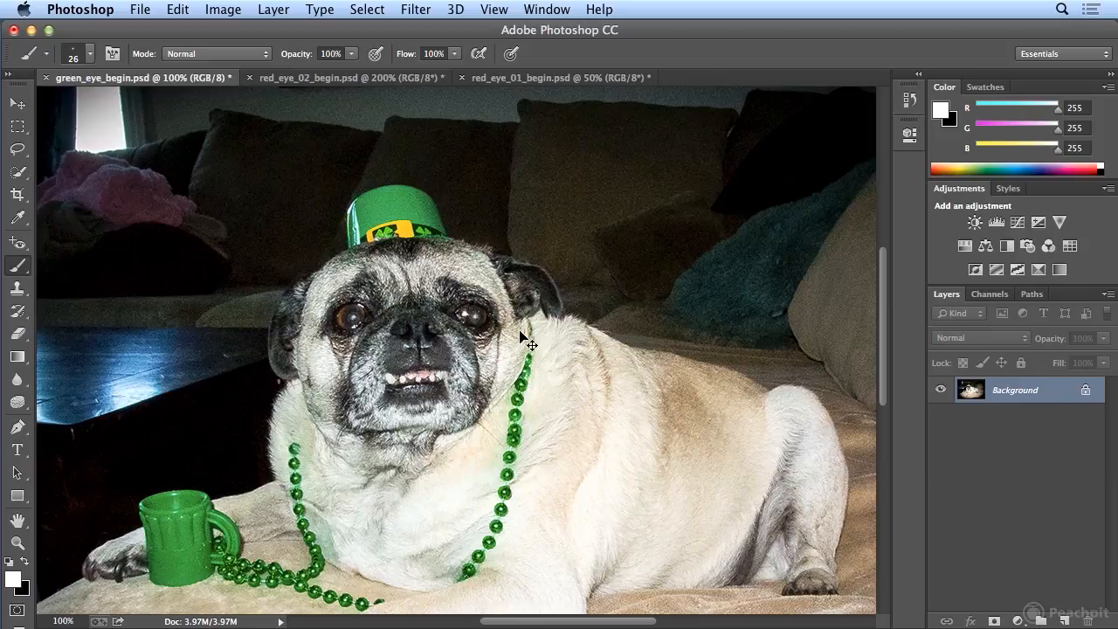
Compare the dog photo before and after the brush strokes by stepping between its history states.
key("super+minus")
key("super+minus")
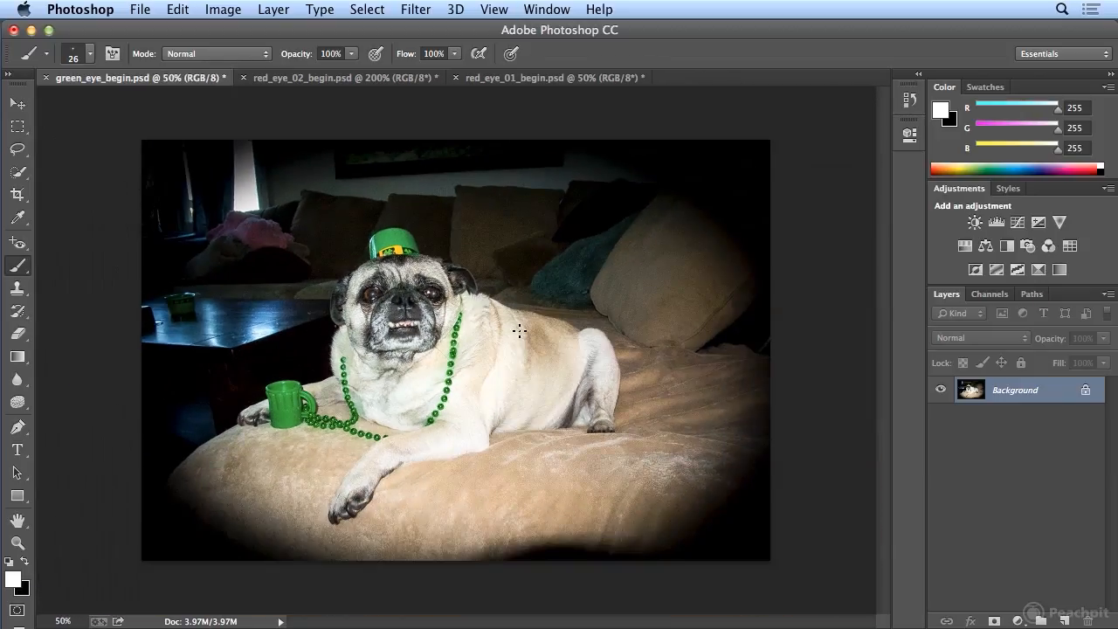
left_click(912, 99)
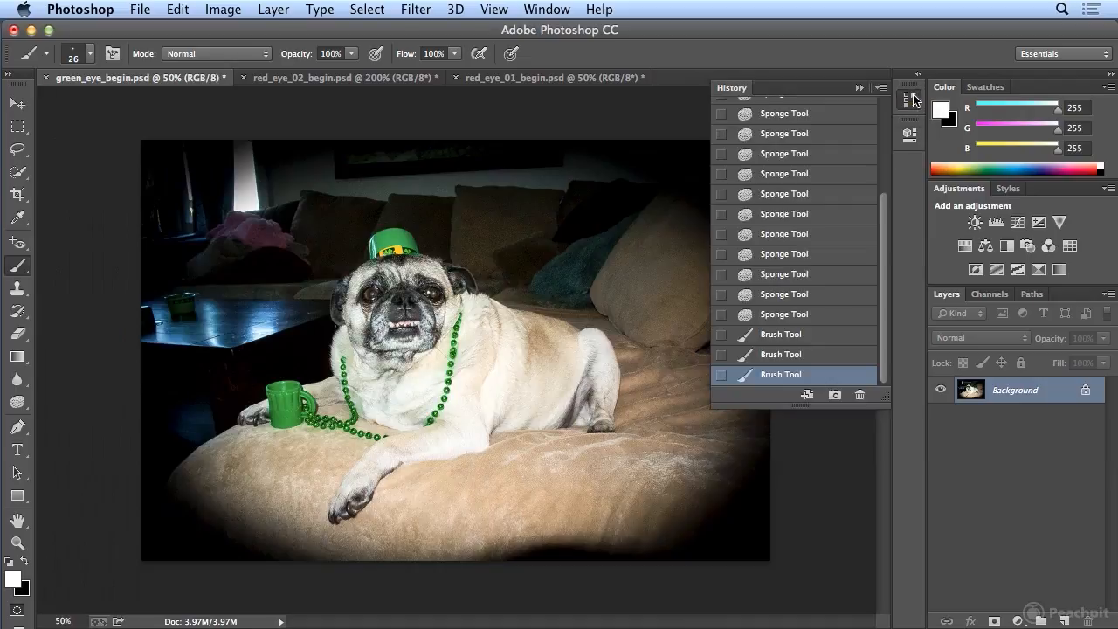
left_click(802, 316)
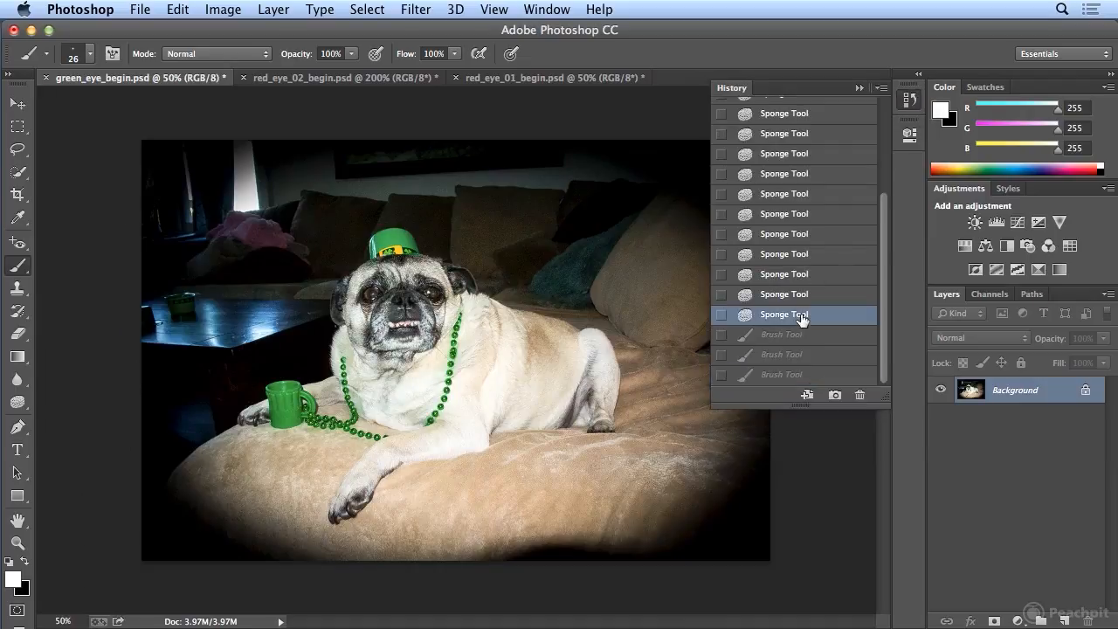
left_click(786, 375)
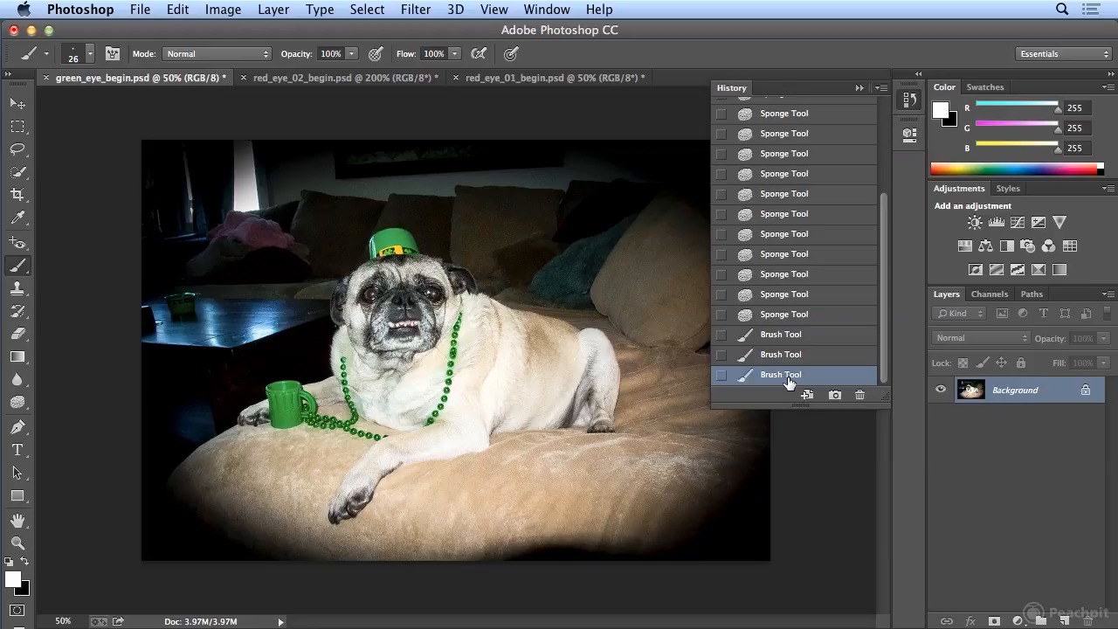
Set up the Burn tool with 20% exposure and its range limited to Shadows.
left_click_drag(17, 402, 58, 418)
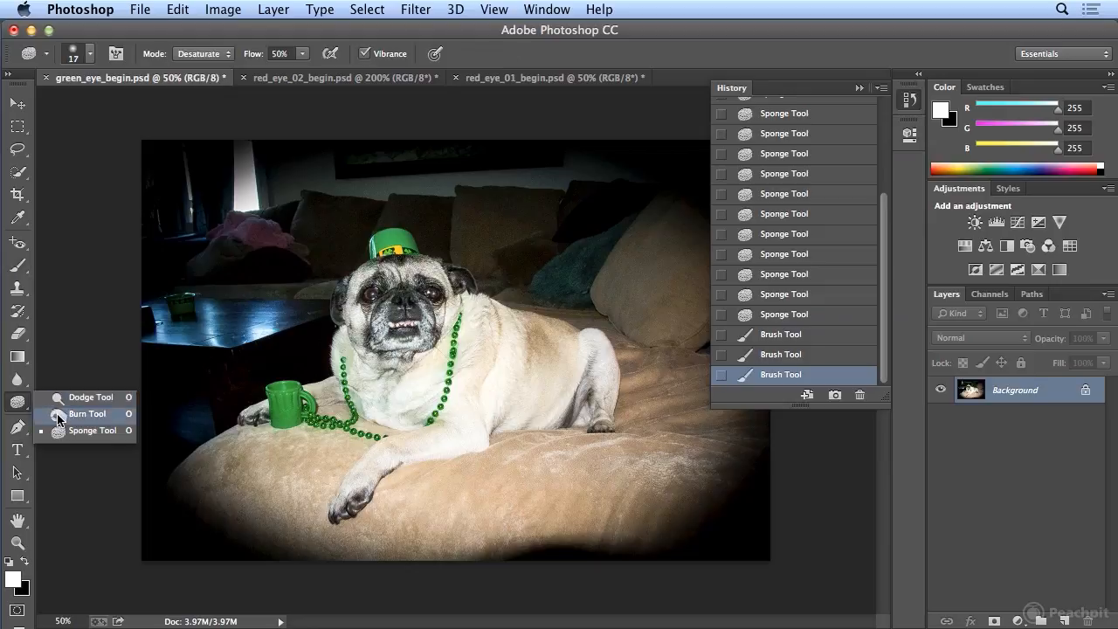
left_click(58, 416)
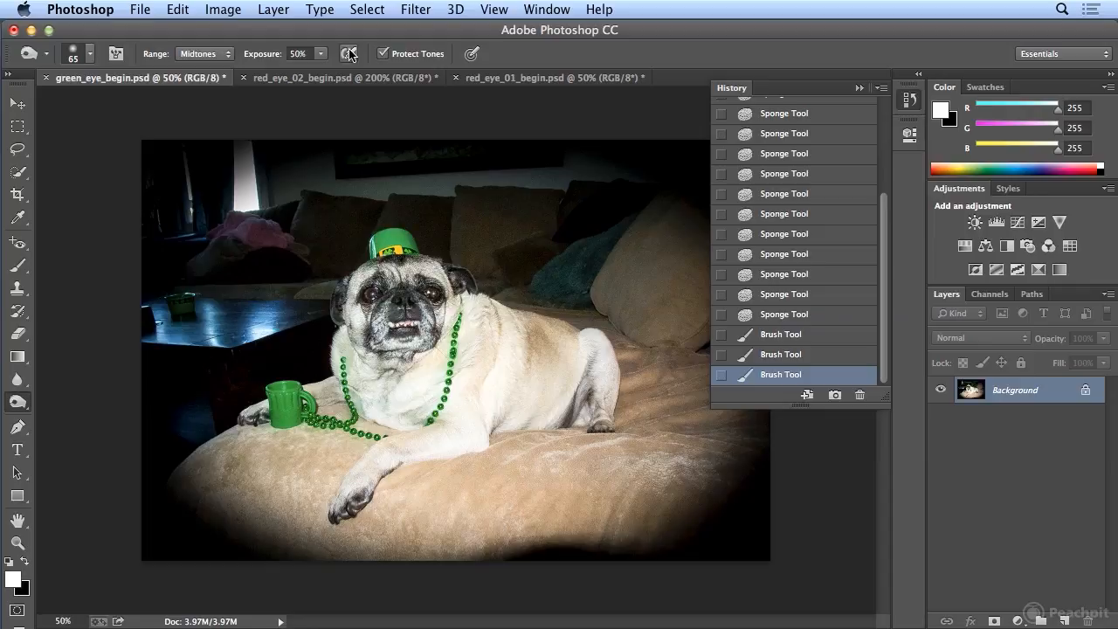
left_click(320, 54)
left_click_drag(324, 70, 298, 76)
left_click(225, 52)
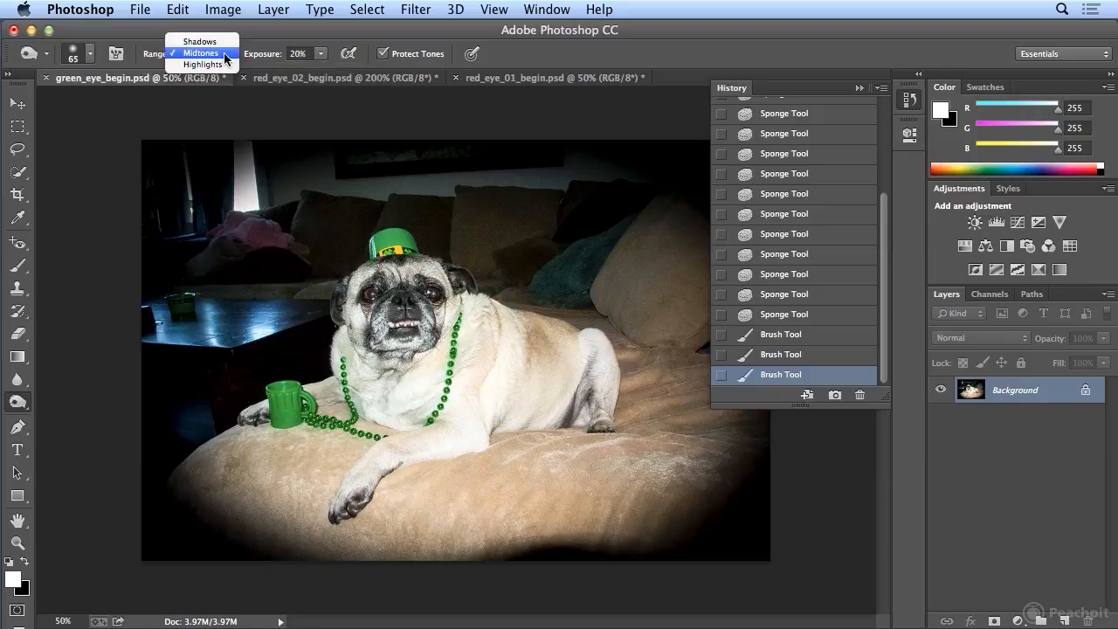
left_click(224, 48)
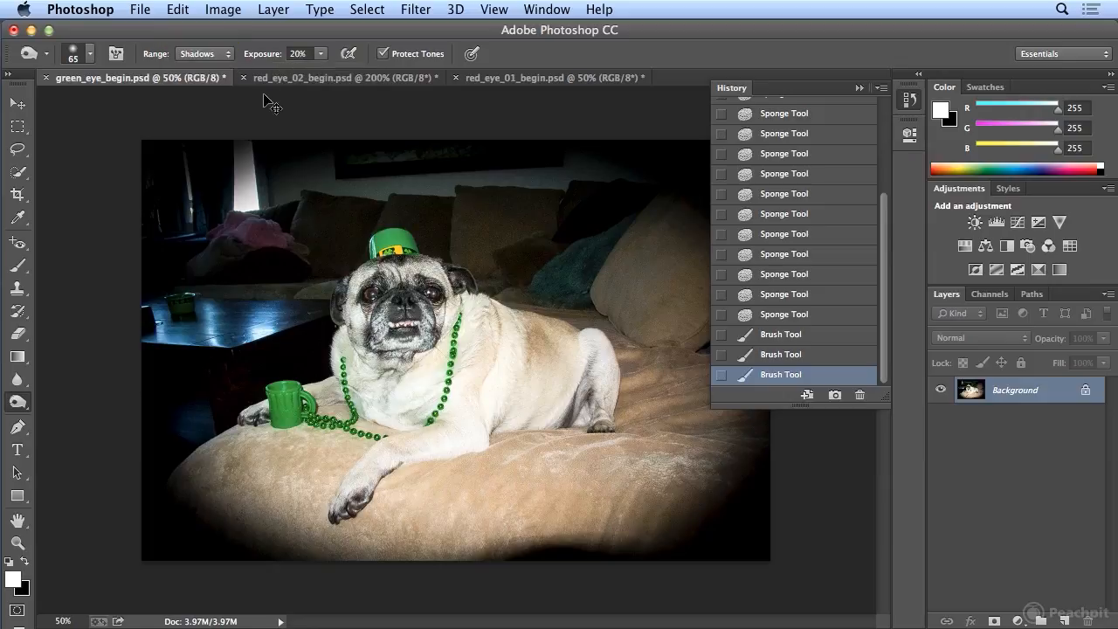
Darken both of the dog's pupils with repeated Burn tool dabs, using a 20 px brush.
key("super+equal")
key("super+equal")
key("super+equal")
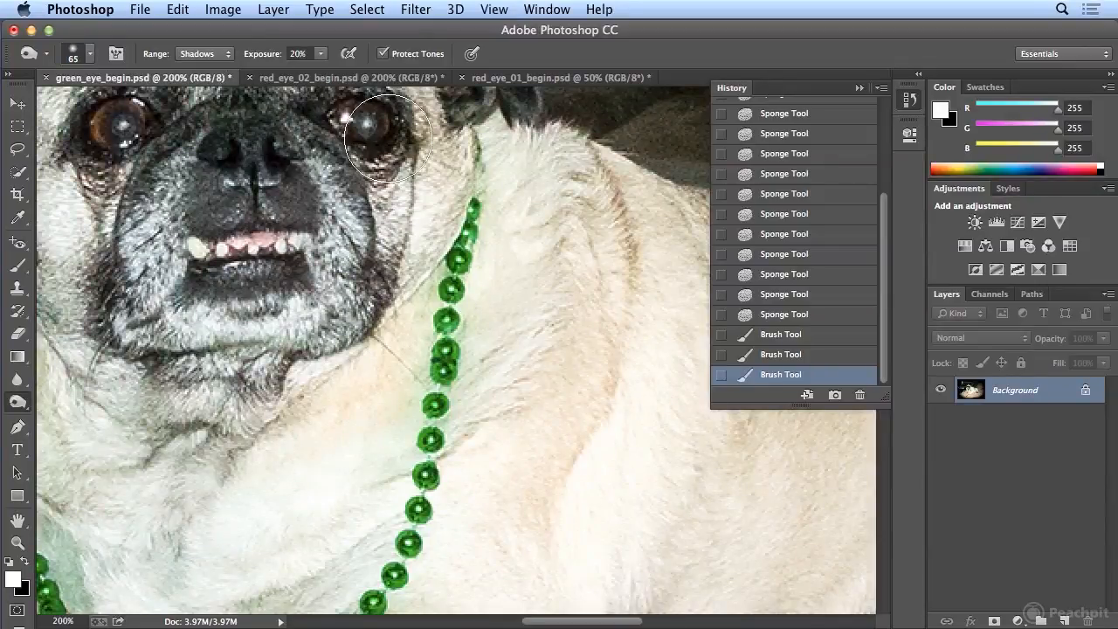
key("bracketleft")
key("bracketleft")
key("bracketleft")
key("bracketleft")
key("bracketleft")
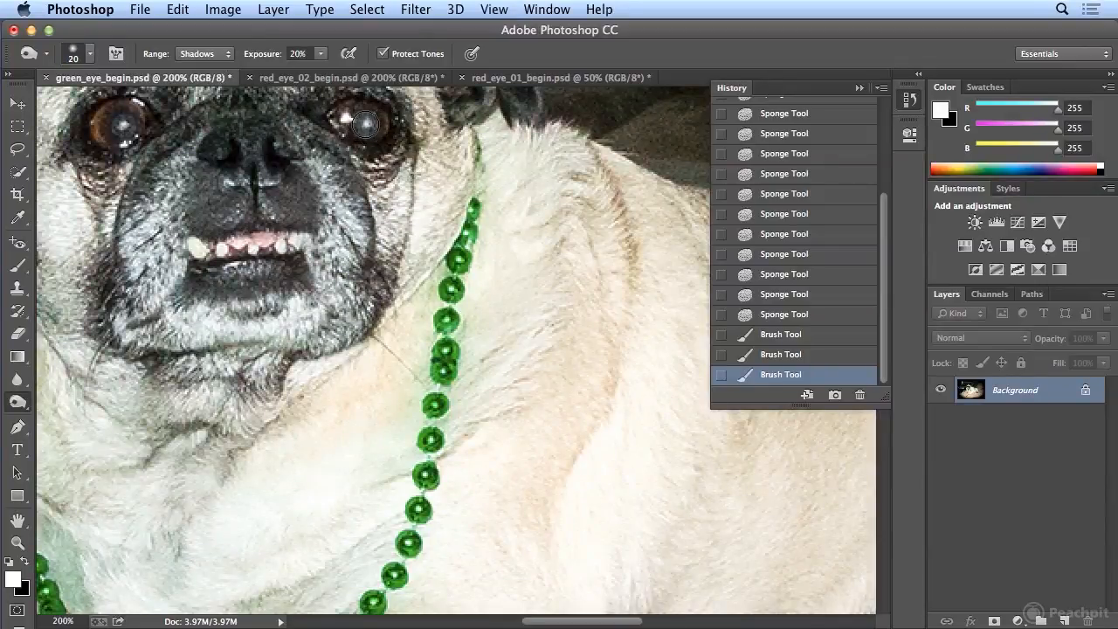
left_click(365, 125)
left_click(365, 125)
left_click(366, 126)
left_click(366, 126)
left_click(367, 127)
left_click(367, 127)
left_click(367, 126)
left_click(367, 127)
left_click(366, 126)
left_click(367, 126)
left_click(367, 127)
left_click(367, 127)
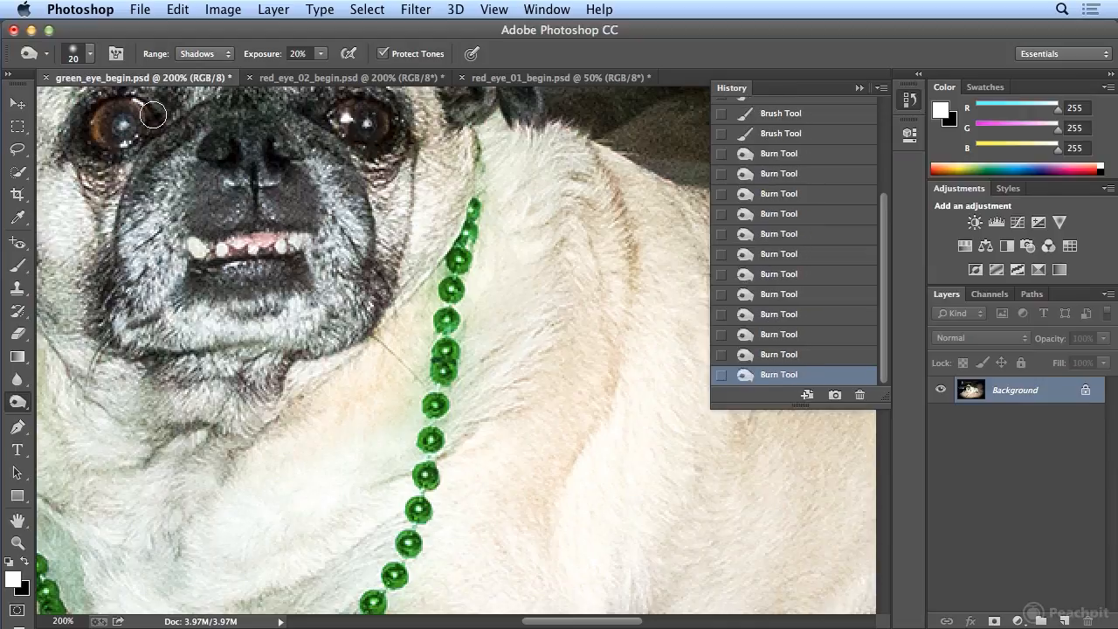
left_click(123, 127)
left_click(123, 129)
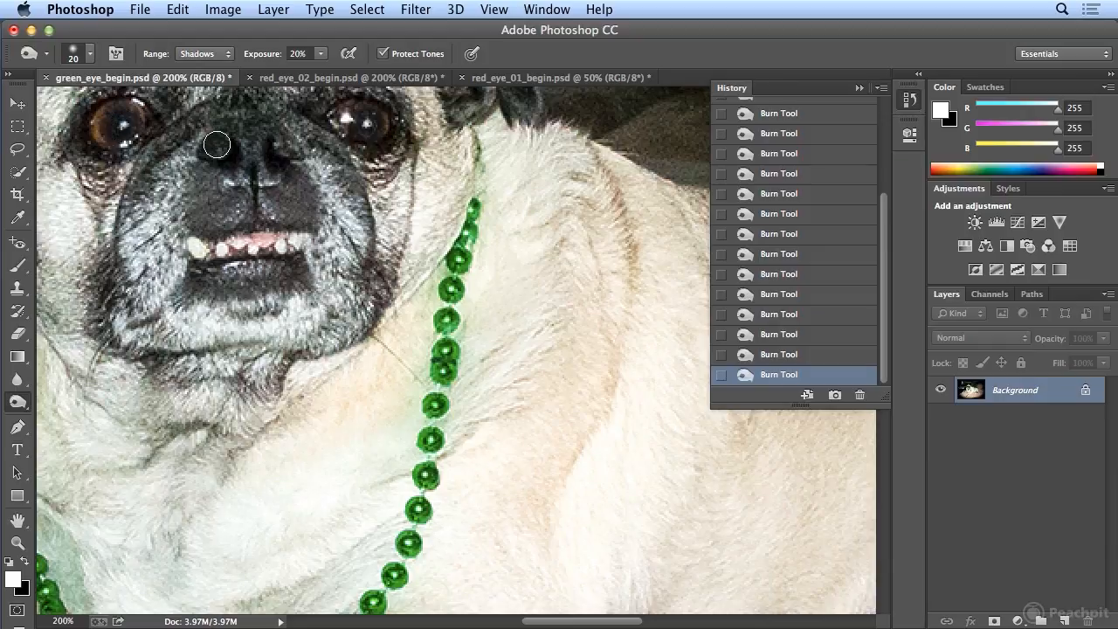
Enlarge the history list and compare the dog photo's original snapshot and first listed burn state with the final burn state.
key("super+minus")
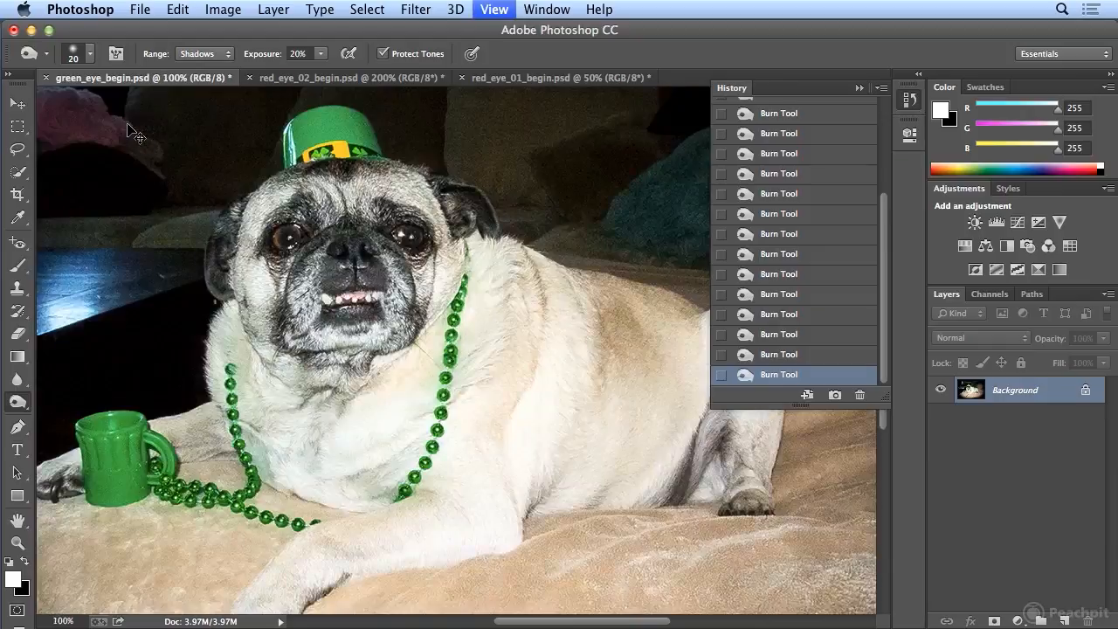
key("super+minus")
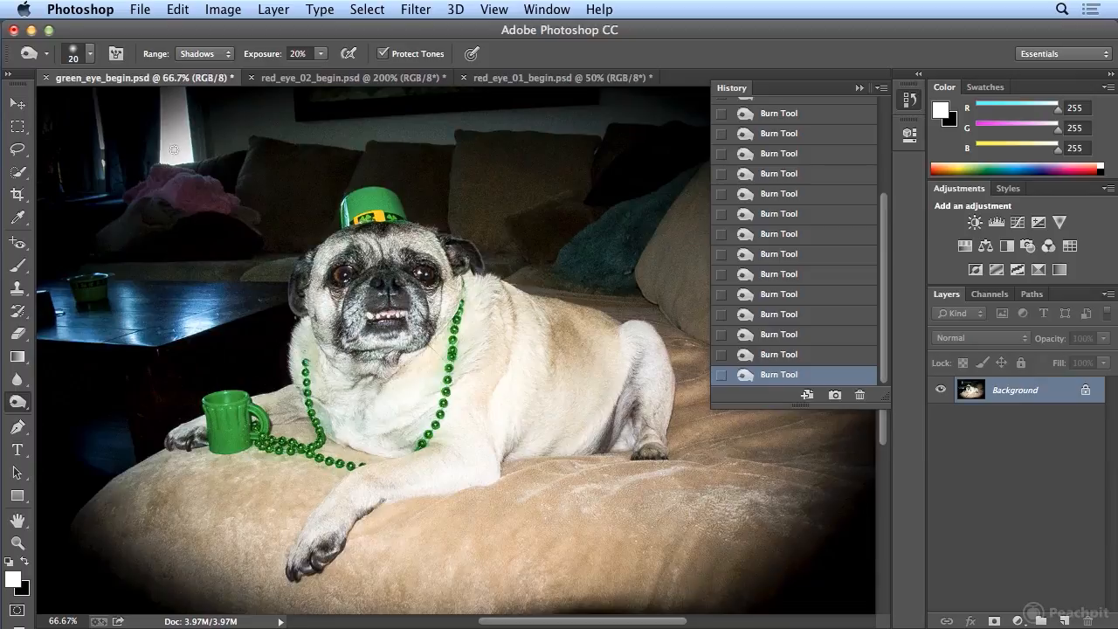
left_click_drag(882, 406, 881, 553)
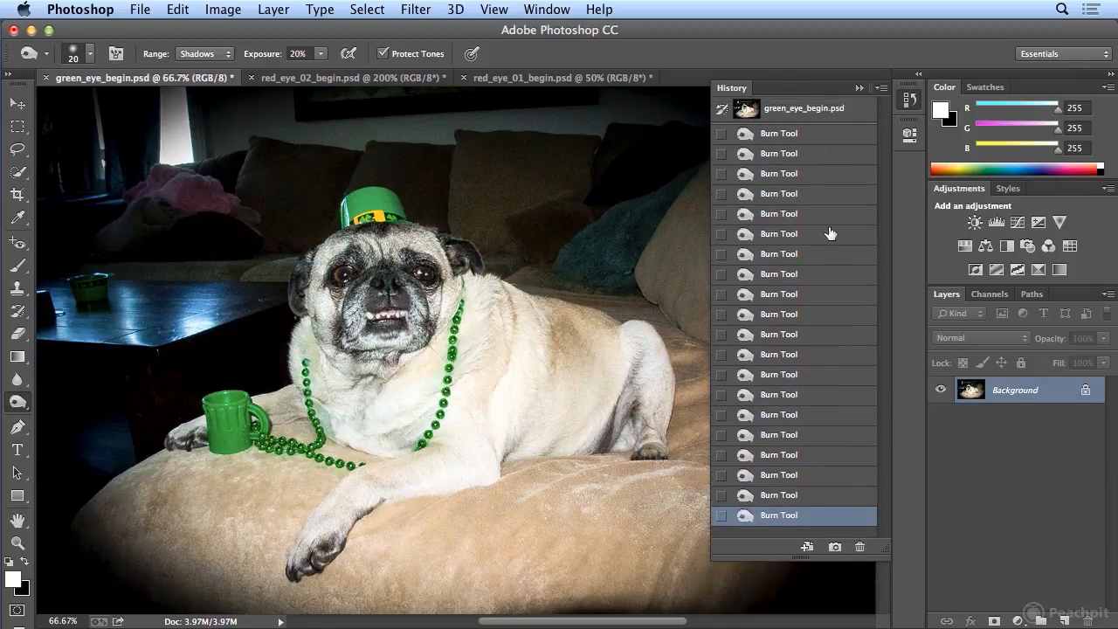
left_click(800, 114)
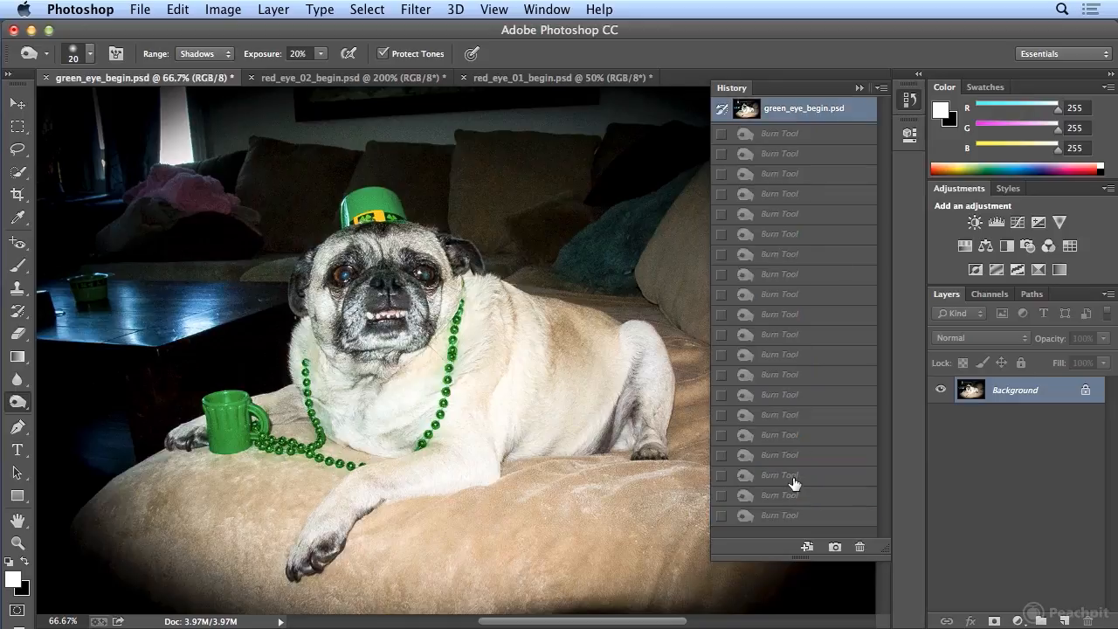
left_click(789, 517)
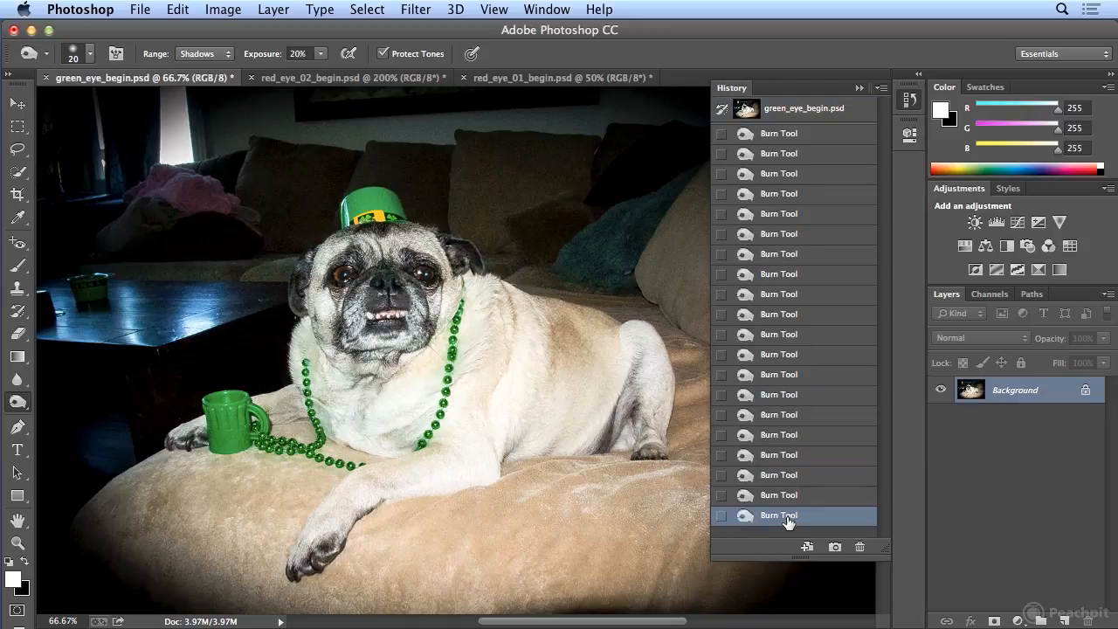
left_click(791, 135)
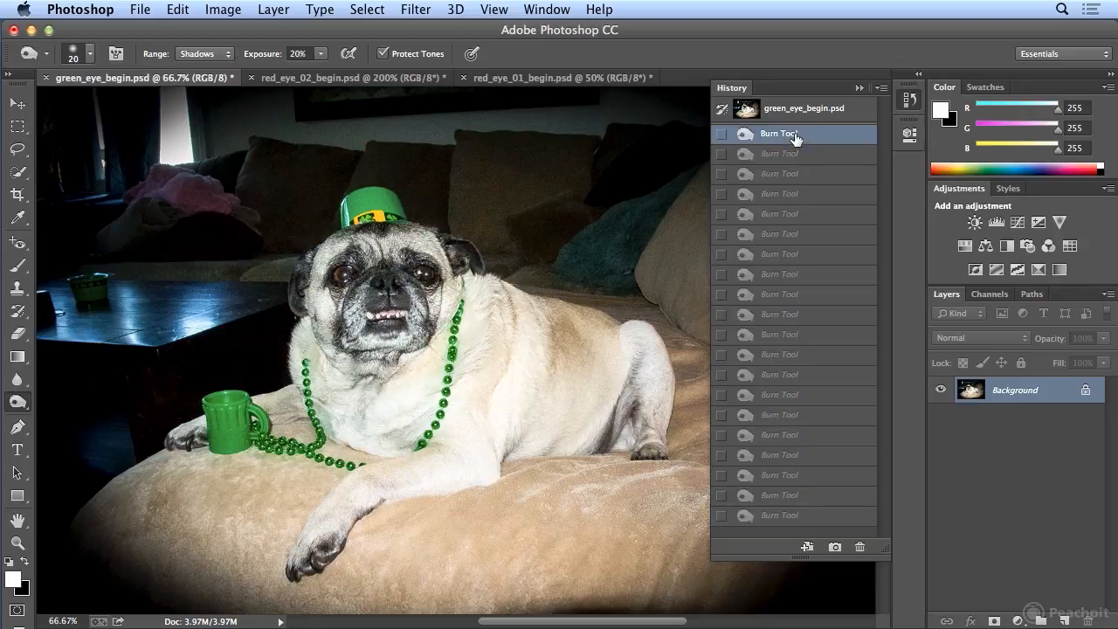
left_click(789, 518)
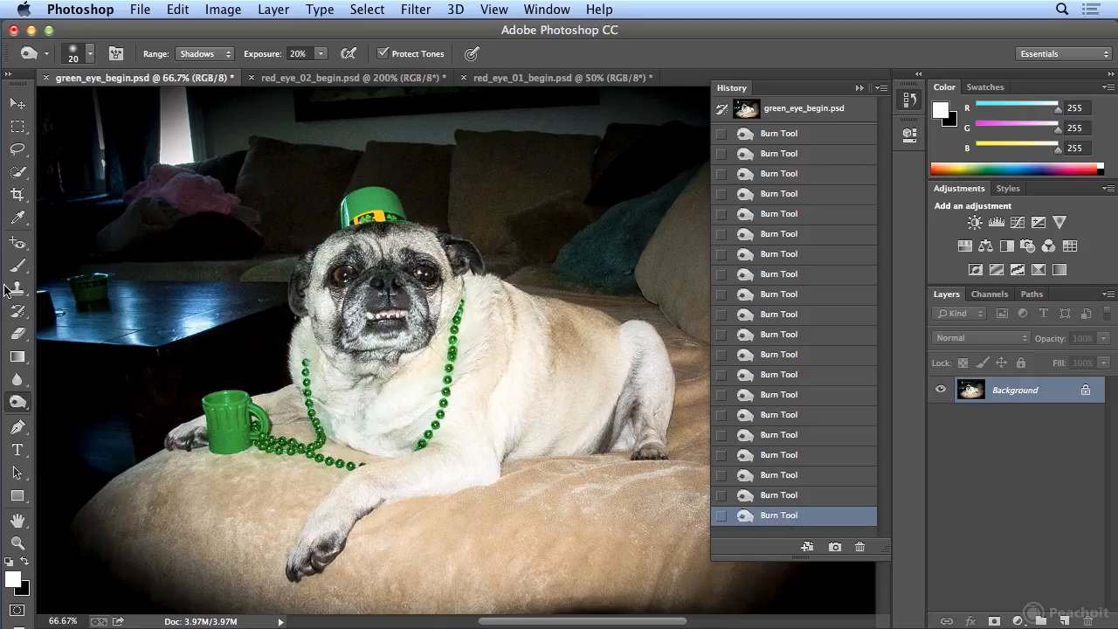
Switch to red_eye_02_begin.psd with the Red Eye tool active and compare its opened state with the last Sponge correction.
left_click(15, 247)
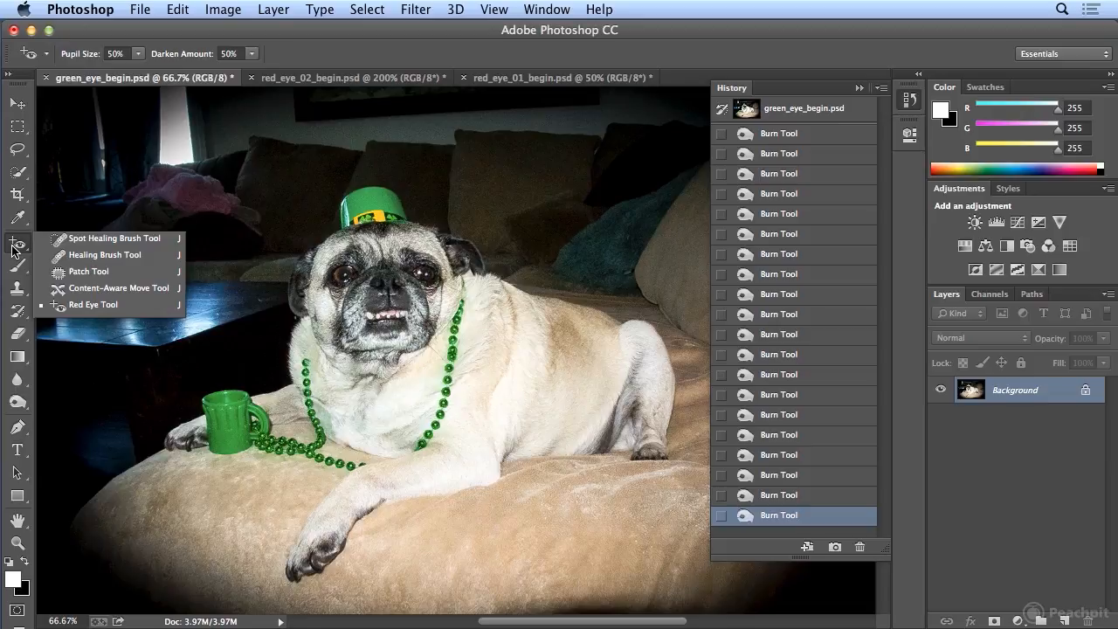
left_click(299, 78)
left_click(299, 79)
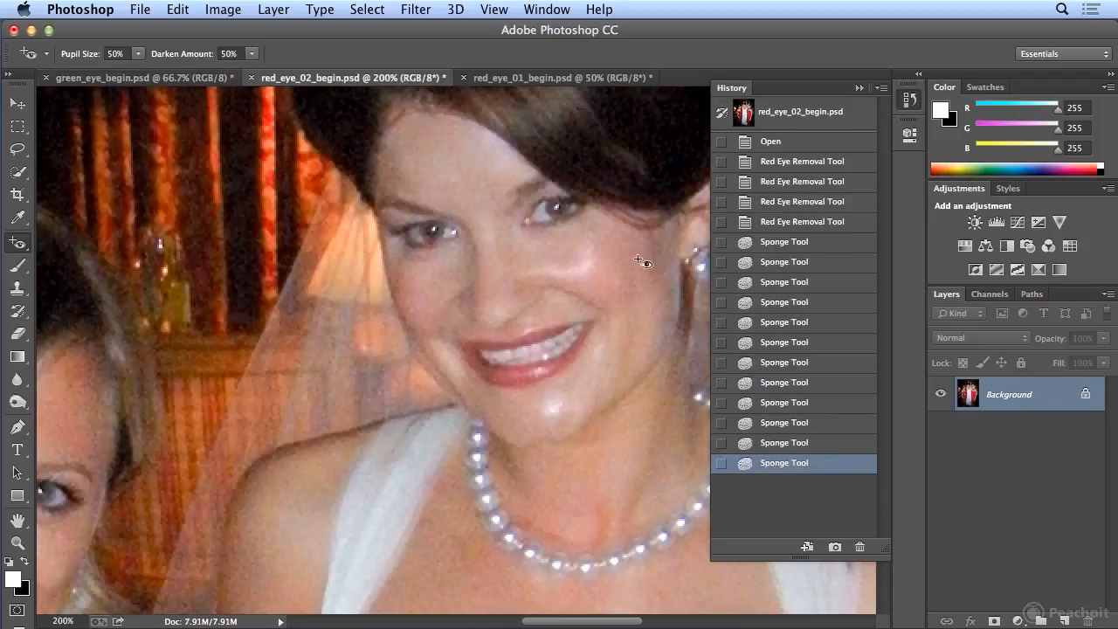
key("super+minus")
key("super+minus")
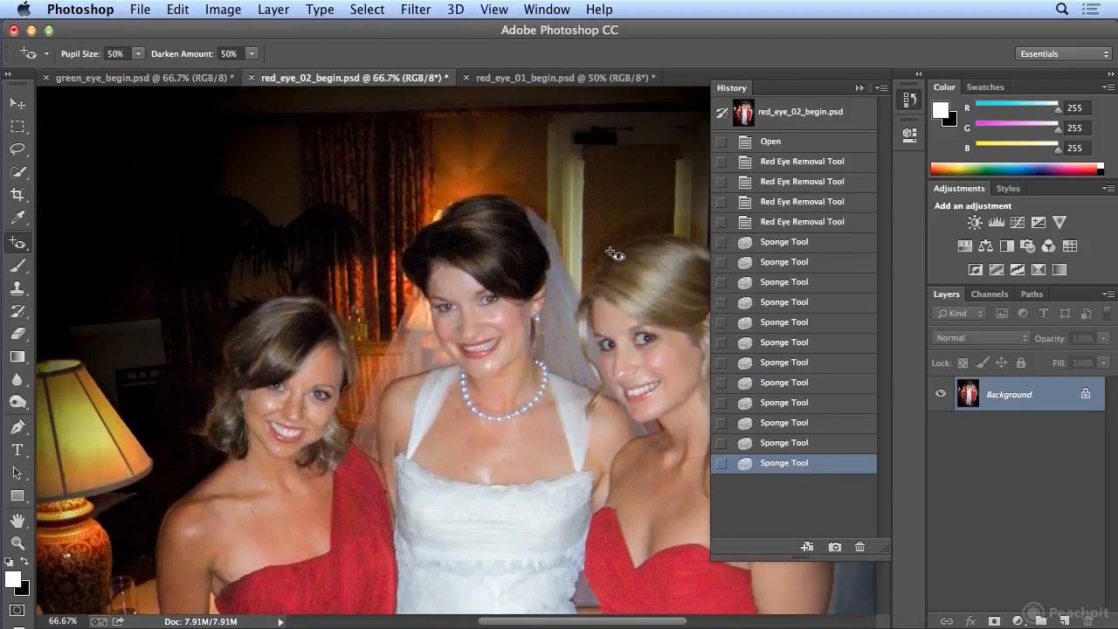
left_click(769, 143)
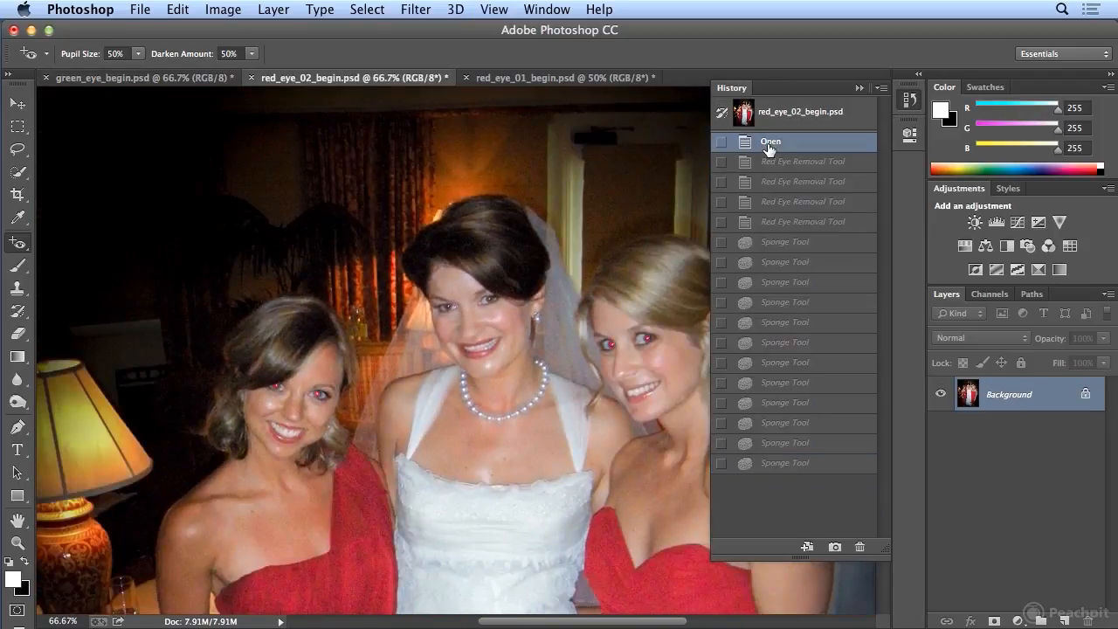
left_click(782, 465)
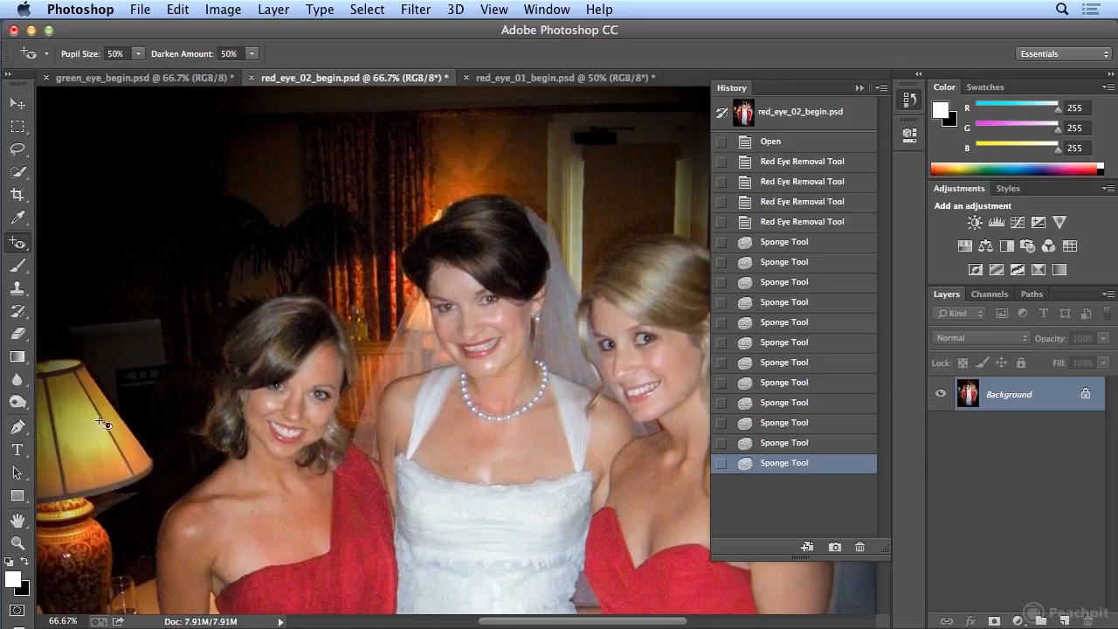
Reactivate the Burn tool, return to green_eye_begin.psd and collapse the history list to show the whole dog photo.
left_click(16, 402)
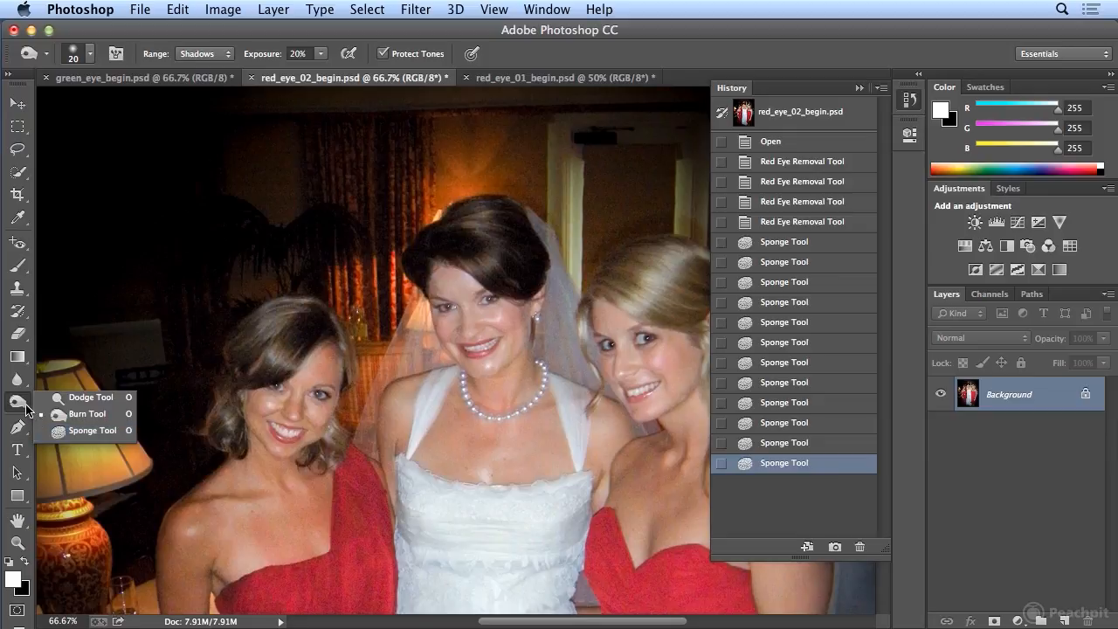
left_click(131, 80)
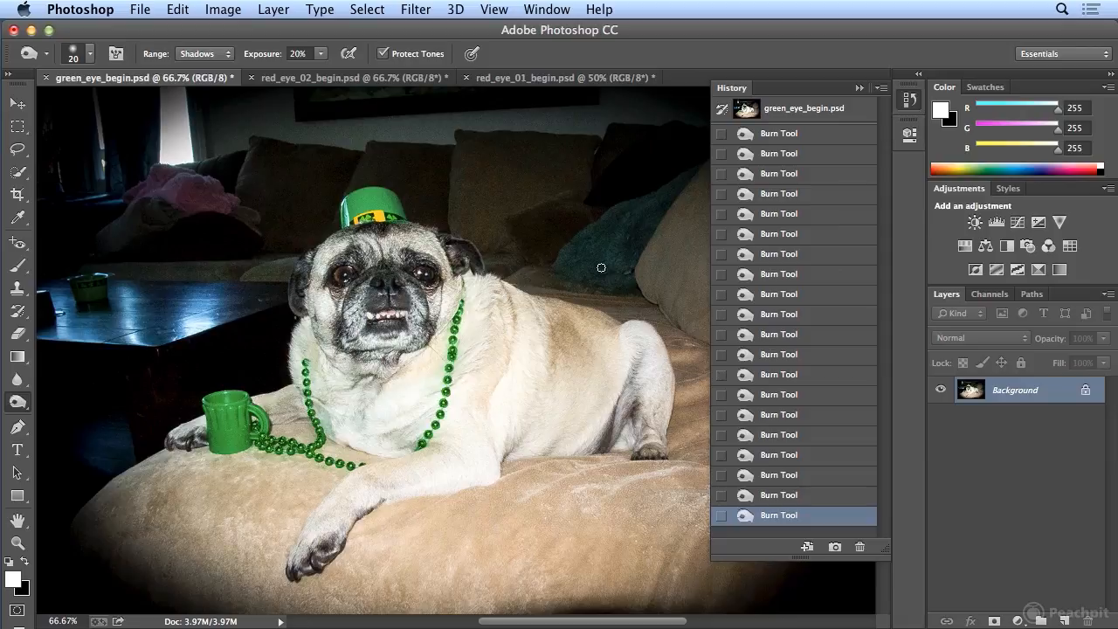
left_click(906, 103)
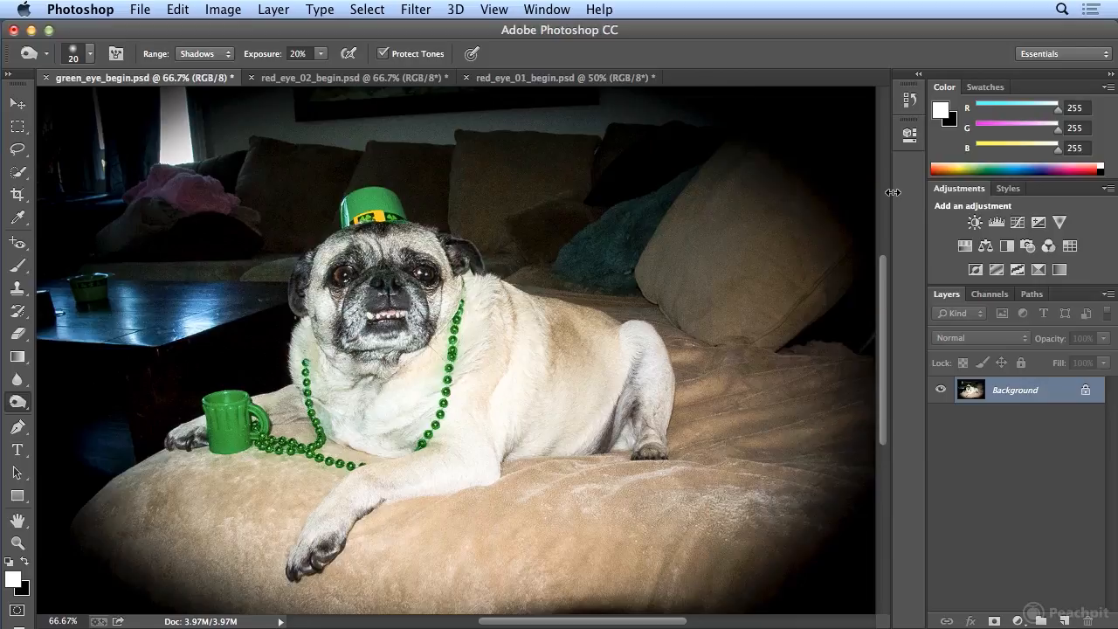